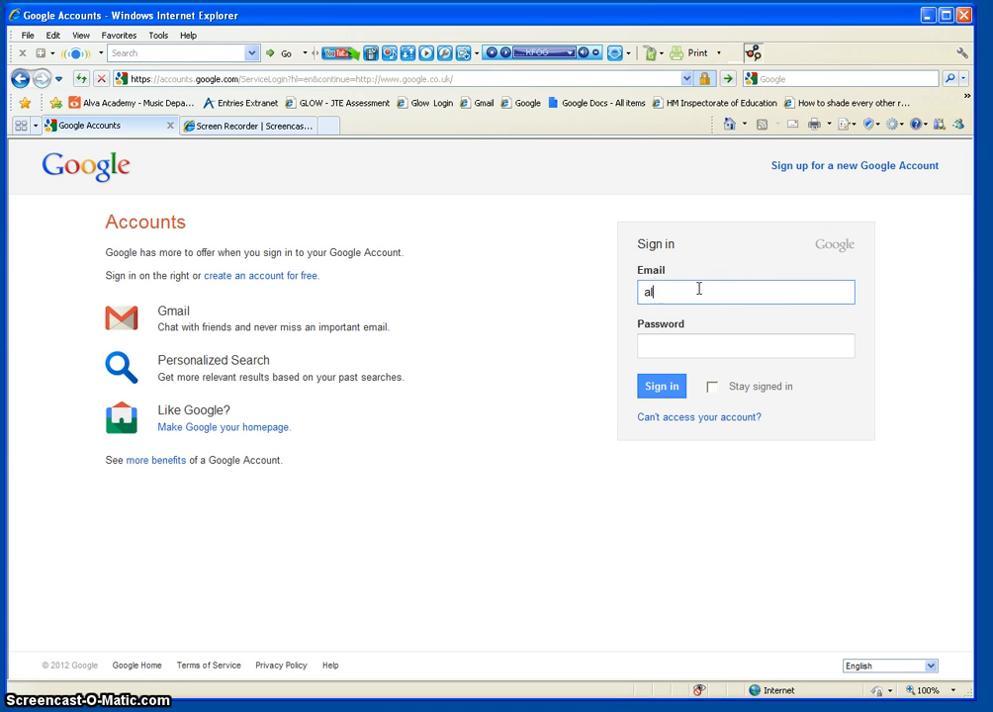
Step: Sign in to the Google account with its e-mail address and password
{"action": "key", "text": "Tab"}
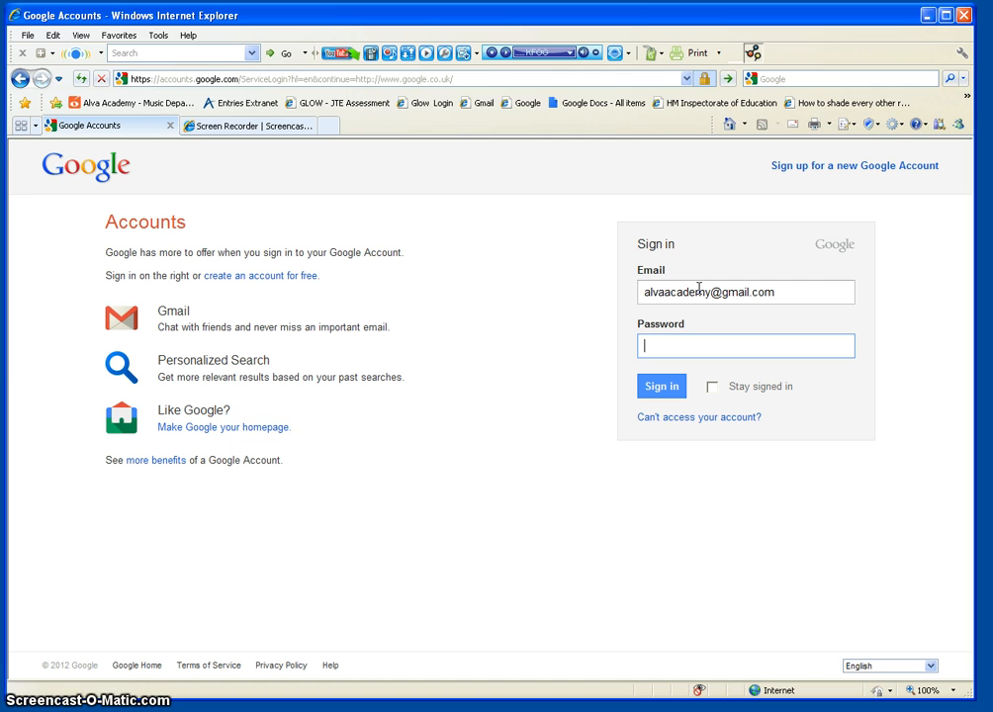
{"action": "type", "text": "•"}
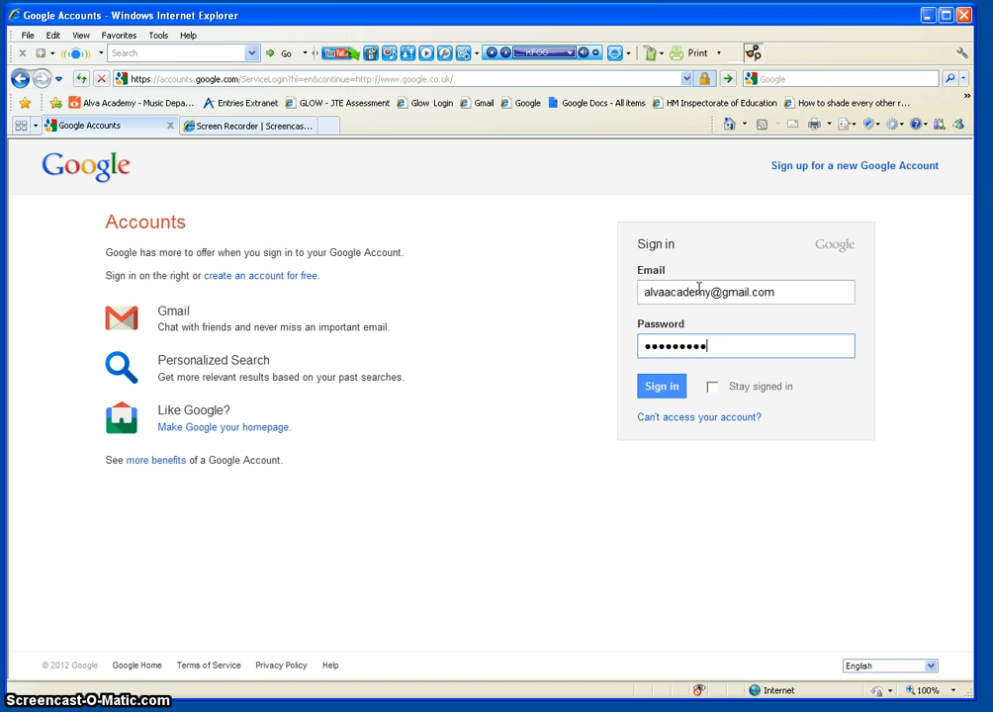
{"action": "type", "text": "•"}
{"action": "key", "text": "Return"}
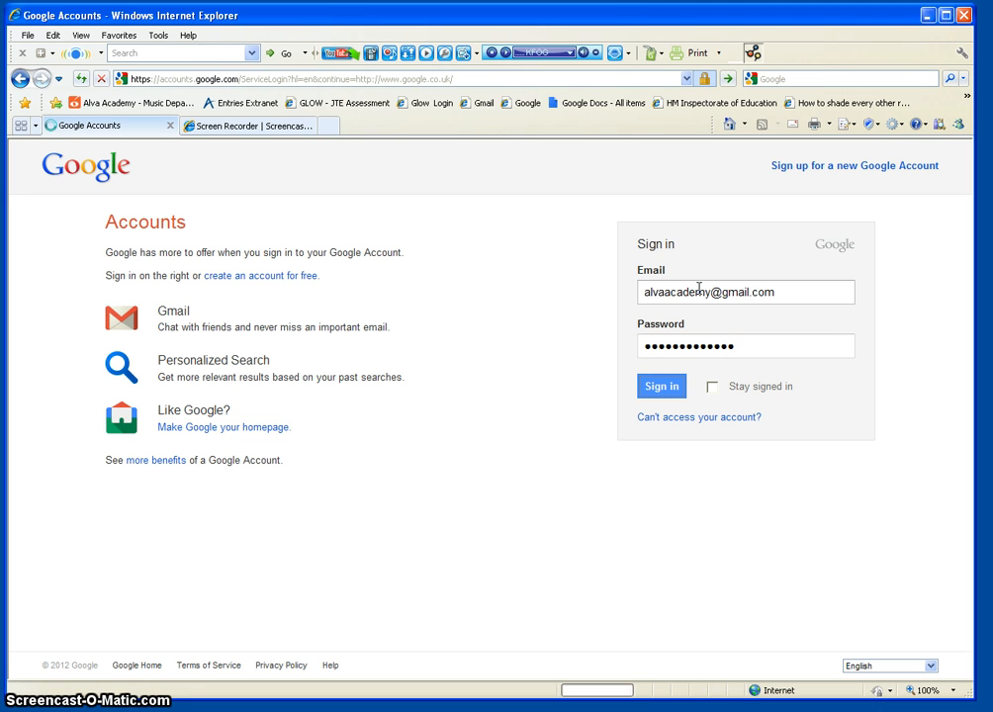
{"action": "left_click", "coordinate": [743, 288]}
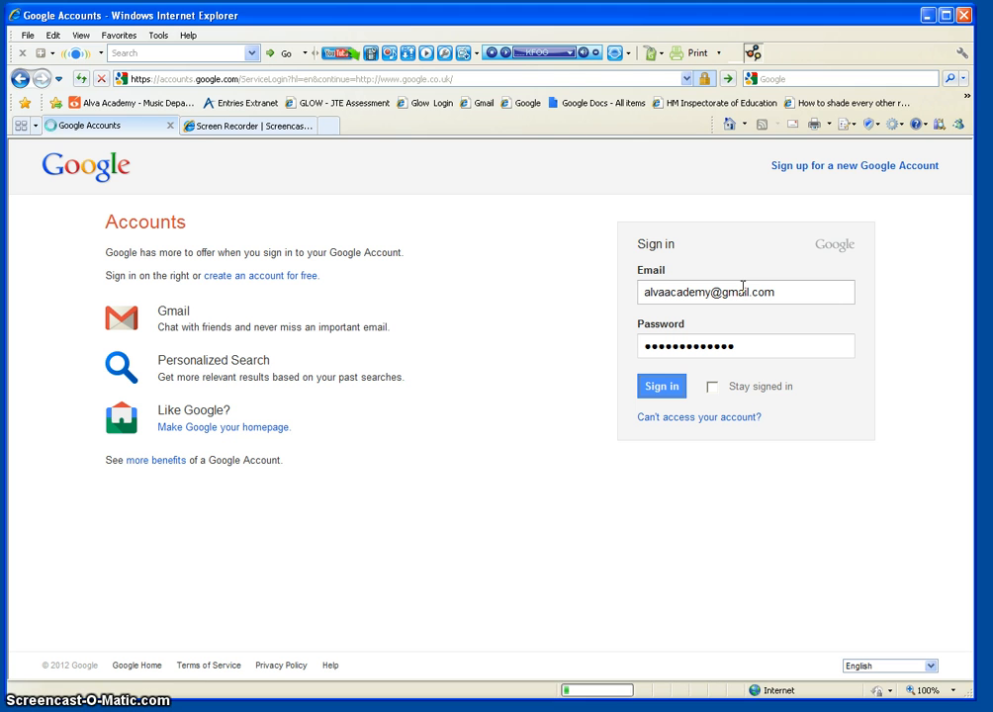
Step: Go to Google Docs through More > Documents in the Google bar
{"action": "left_click", "coordinate": [732, 287]}
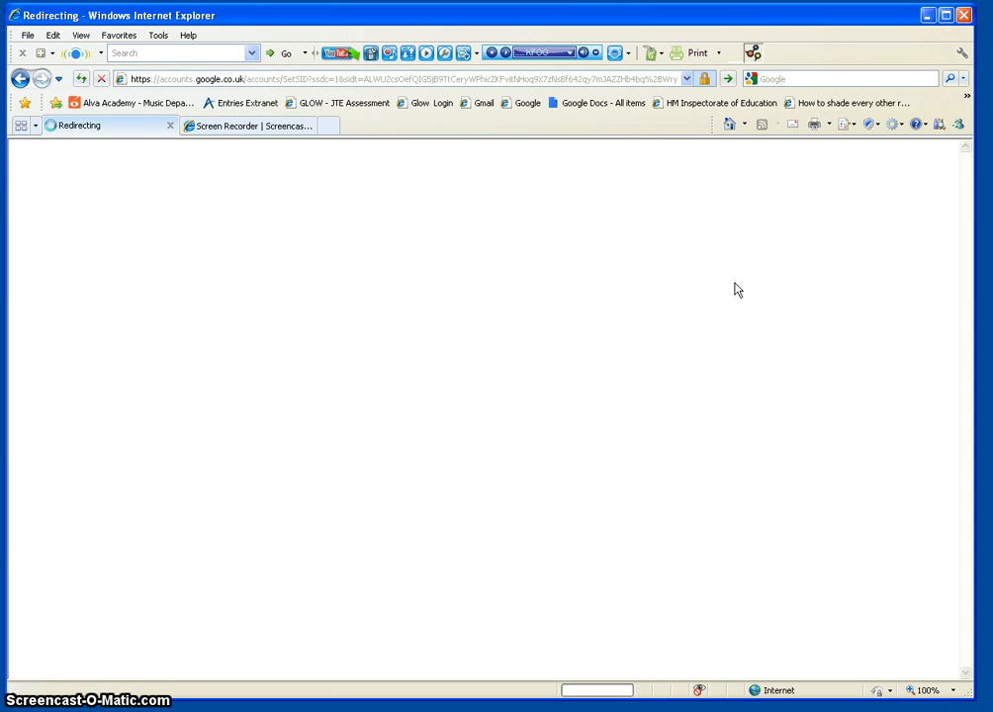
{"action": "left_click", "coordinate": [864, 192]}
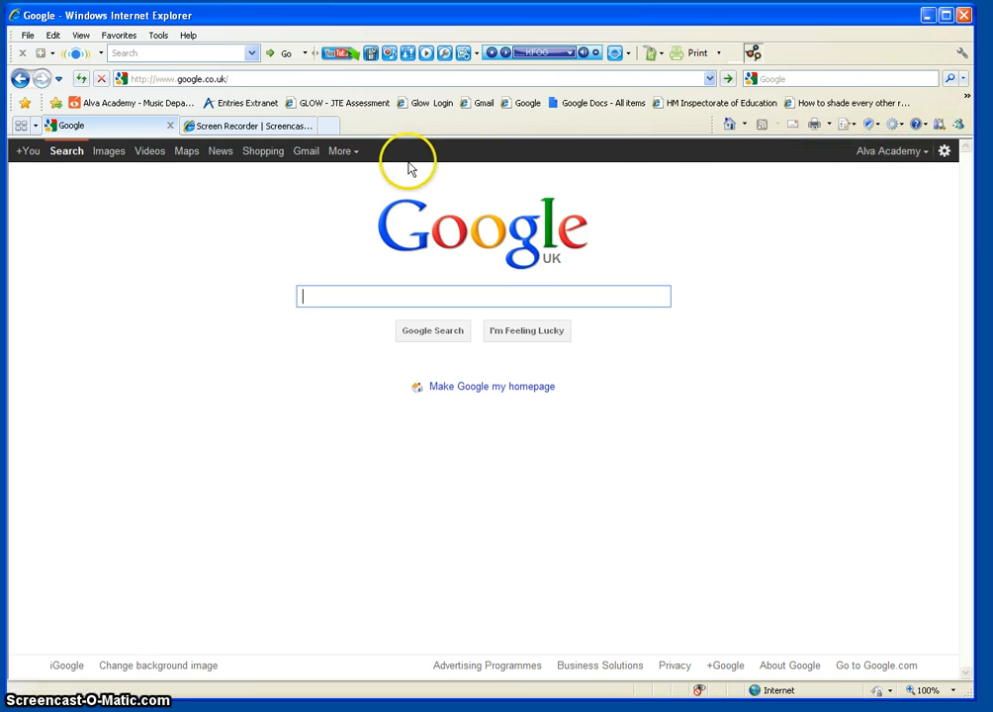
{"action": "left_click", "coordinate": [356, 154]}
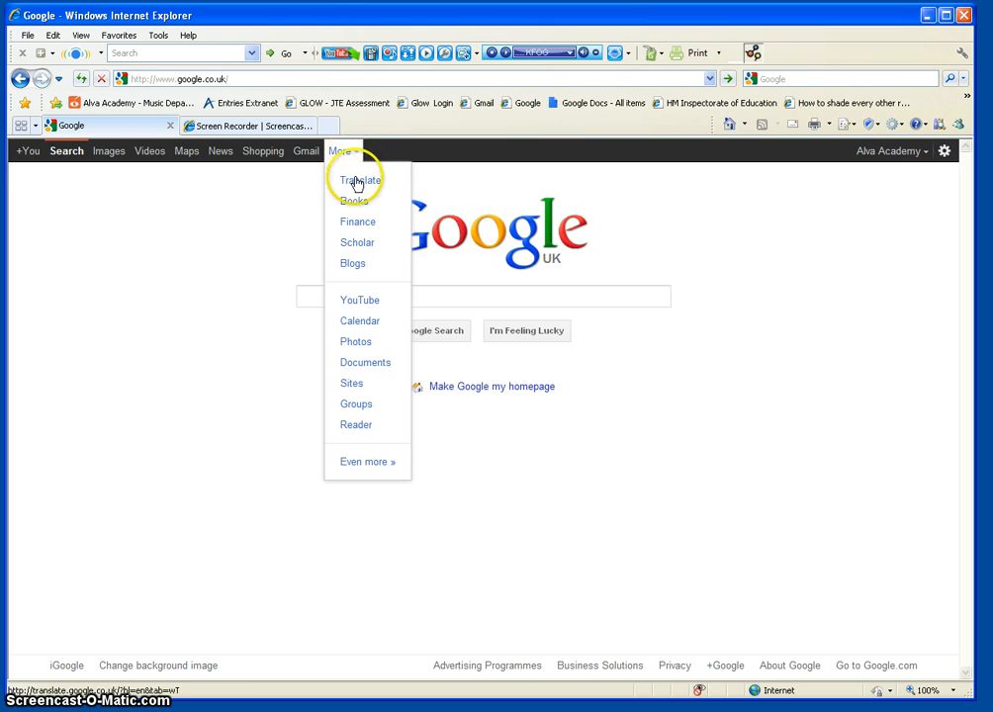
{"action": "left_click", "coordinate": [371, 366]}
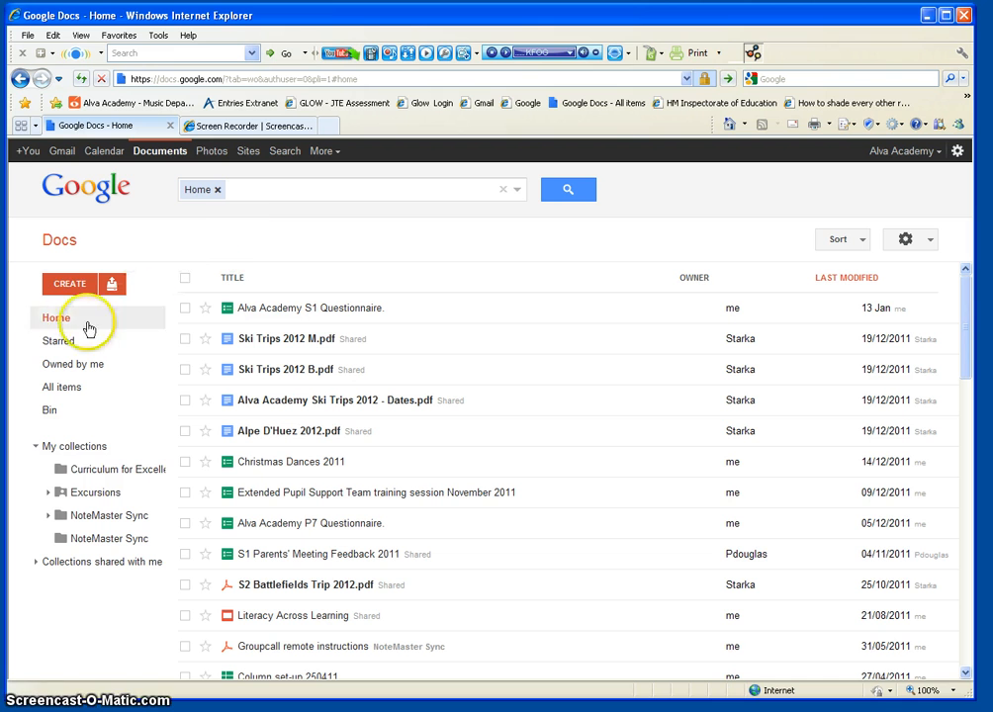
Step: Create a new untitled form from the CREATE menu
{"action": "left_click", "coordinate": [67, 289]}
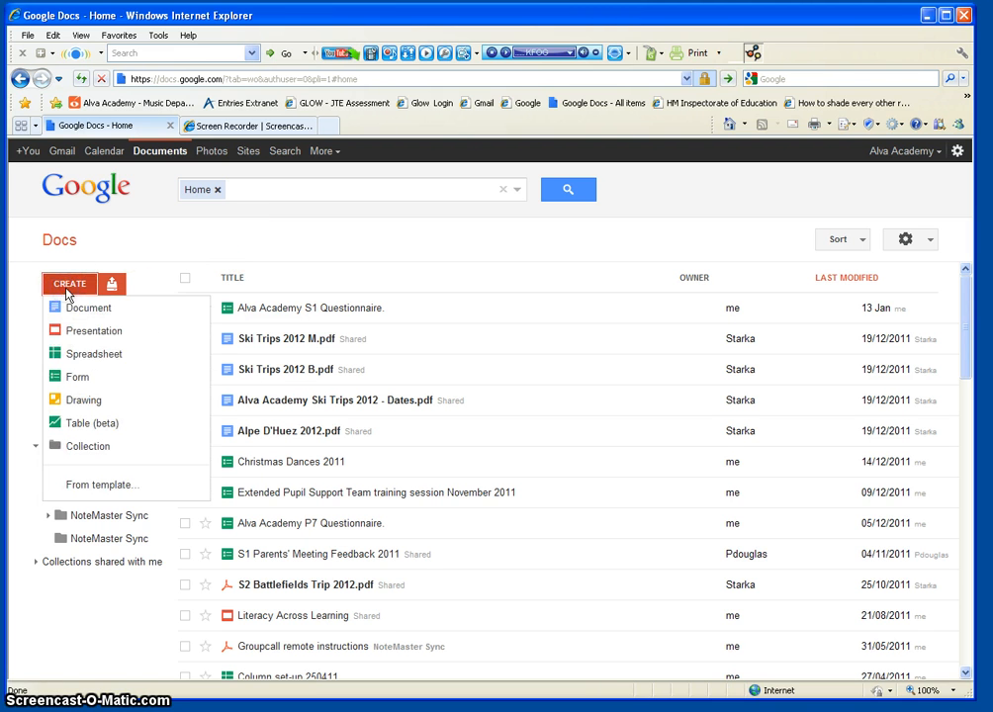
{"action": "left_click", "coordinate": [79, 381]}
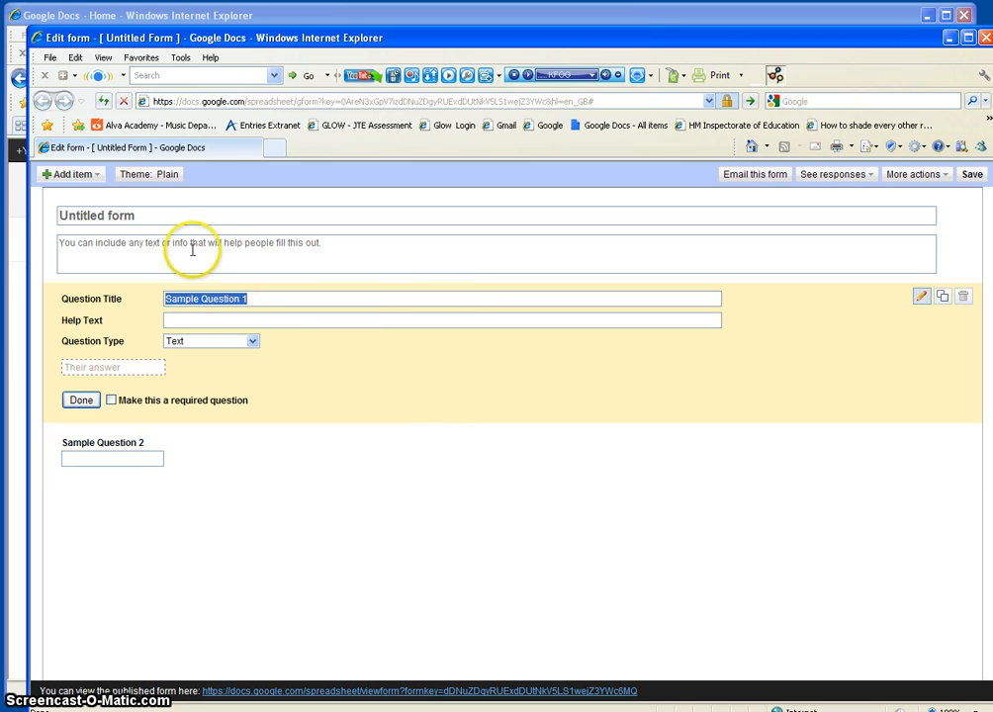
Step: Title the form 'Google Docs feedback'
{"action": "left_click", "coordinate": [142, 214]}
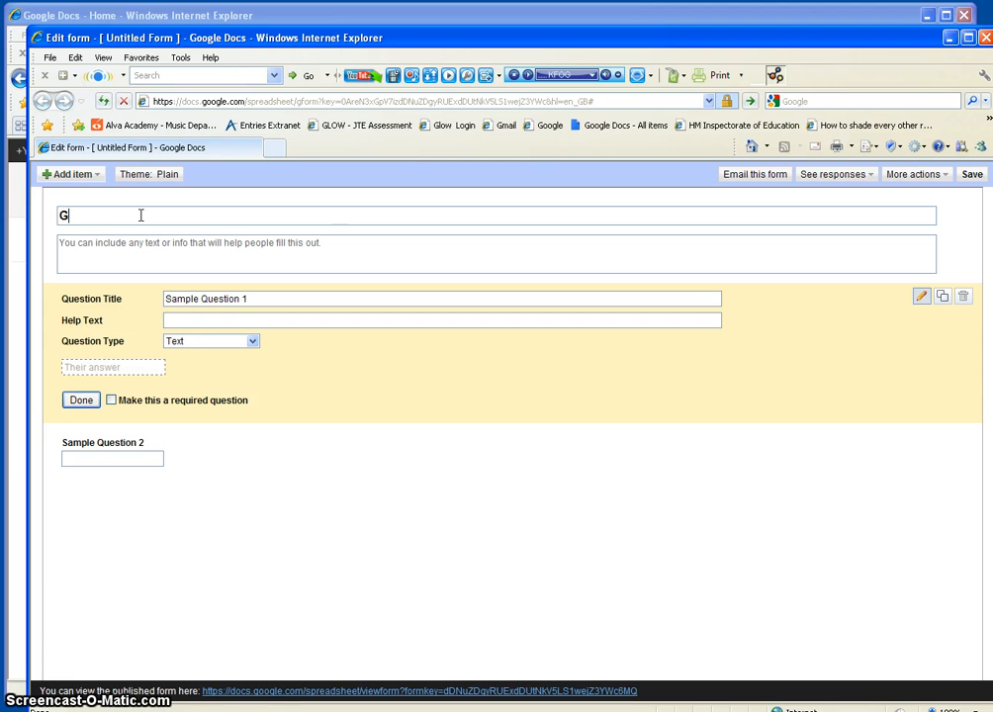
{"action": "type", "text": "Google Doc"}
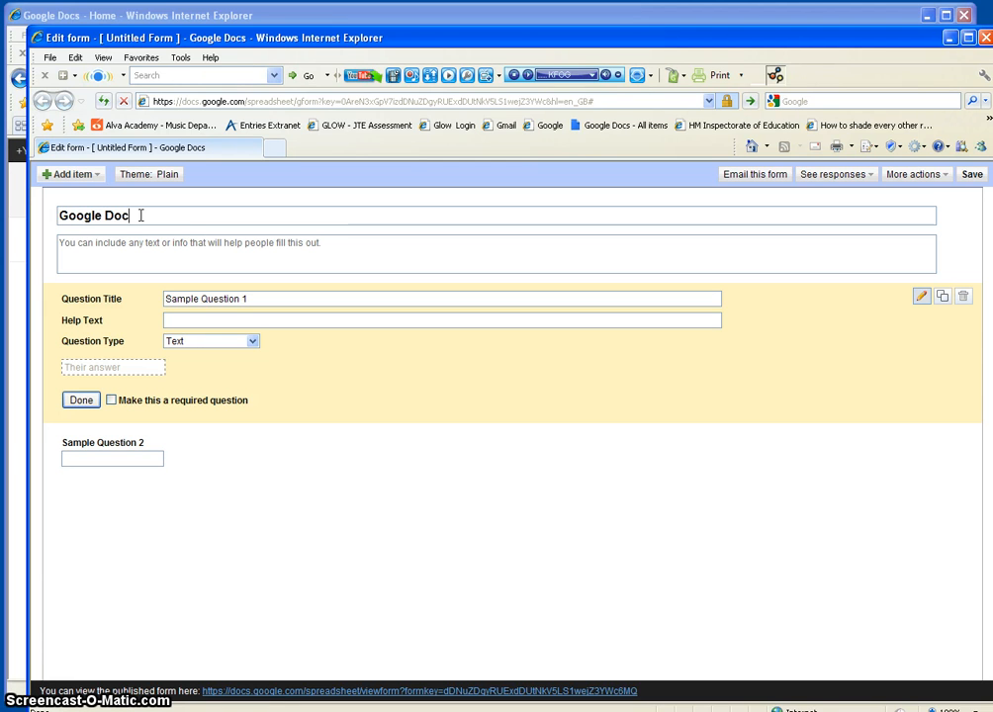
{"action": "type", "text": "s feedback"}
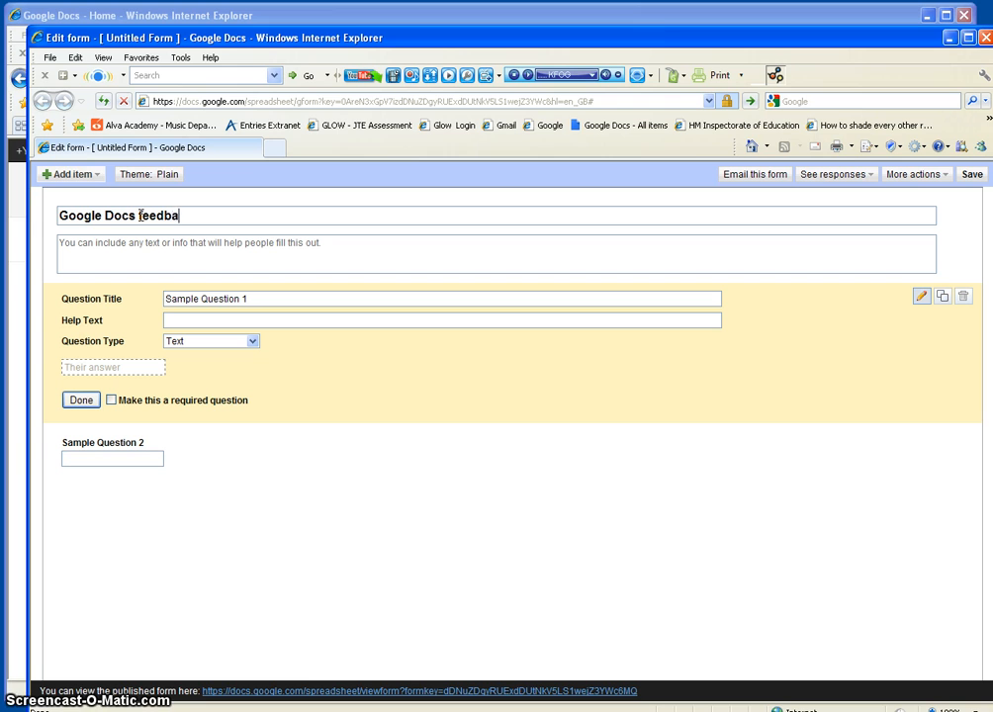
{"action": "left_click", "coordinate": [161, 251]}
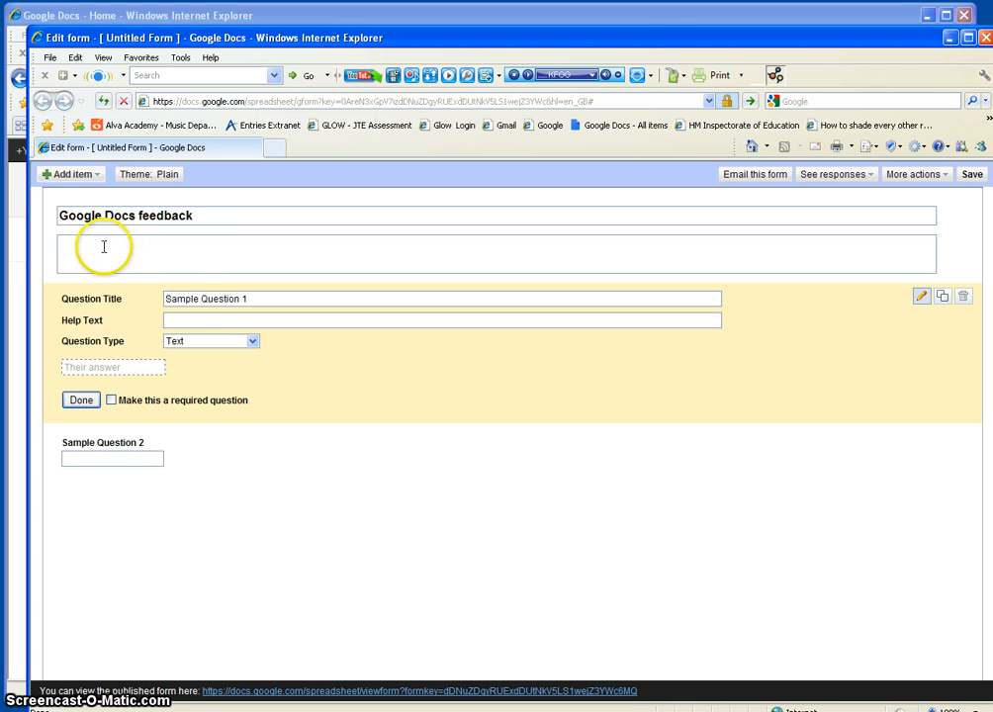
Step: Replace Sample Question 1 with 'What do you think of Google Docs?'
{"action": "left_click", "coordinate": [191, 299]}
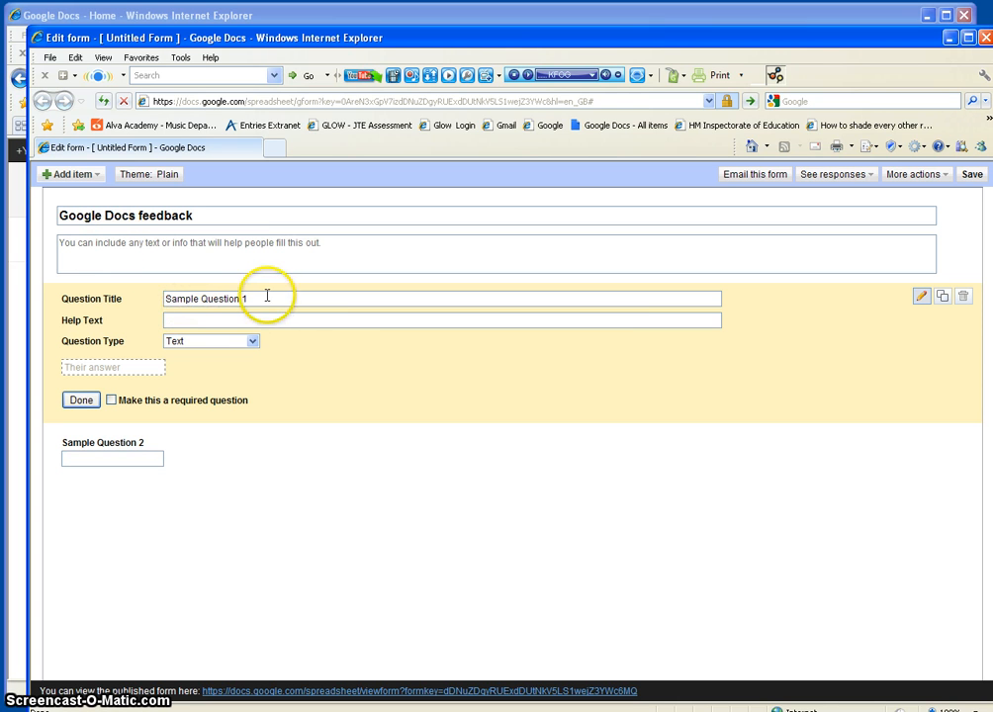
{"action": "left_click_drag", "start_coordinate": [266, 295], "coordinate": [157, 294]}
{"action": "type", "text": "What do you think of Goo"}
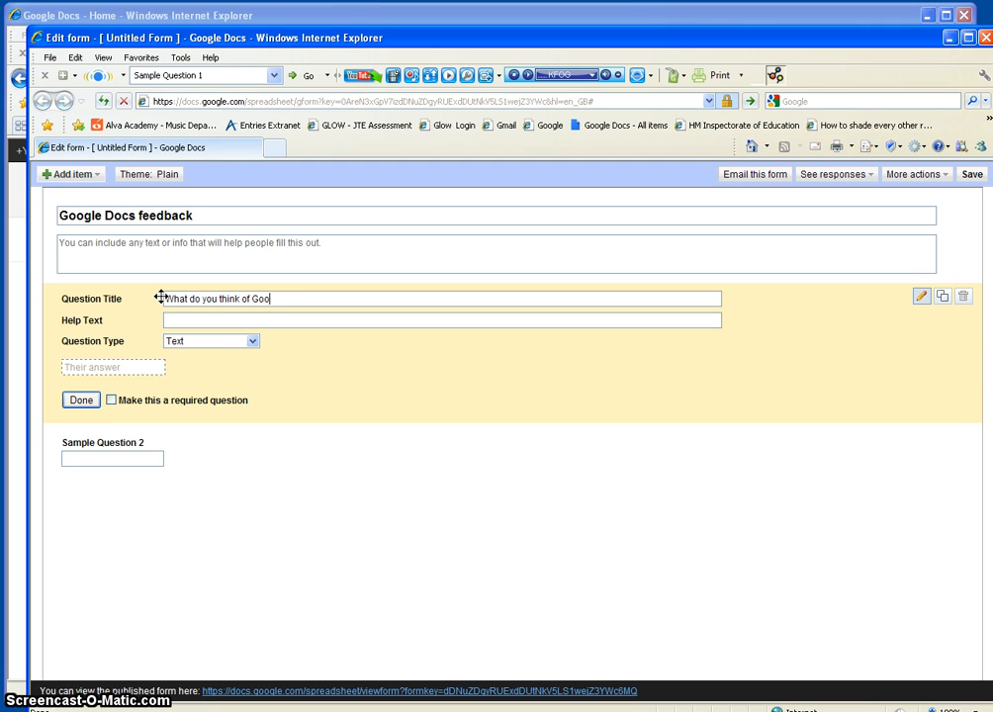
{"action": "type", "text": "gle Docs?"}
{"action": "left_click", "coordinate": [209, 317]}
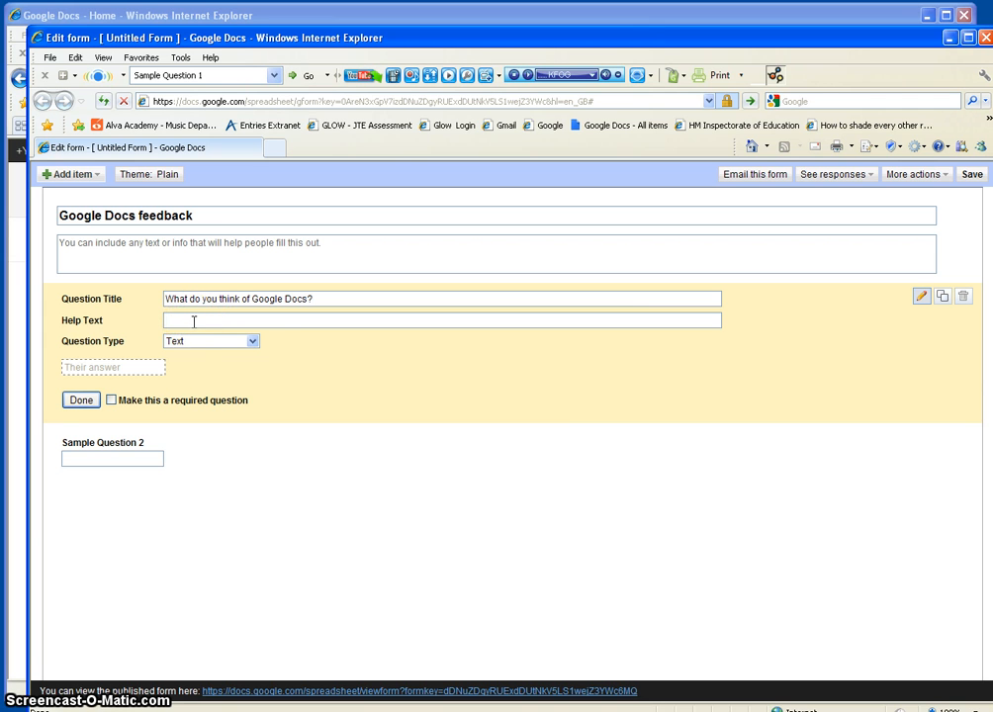
{"action": "left_click", "coordinate": [224, 346]}
{"action": "left_click", "coordinate": [251, 343]}
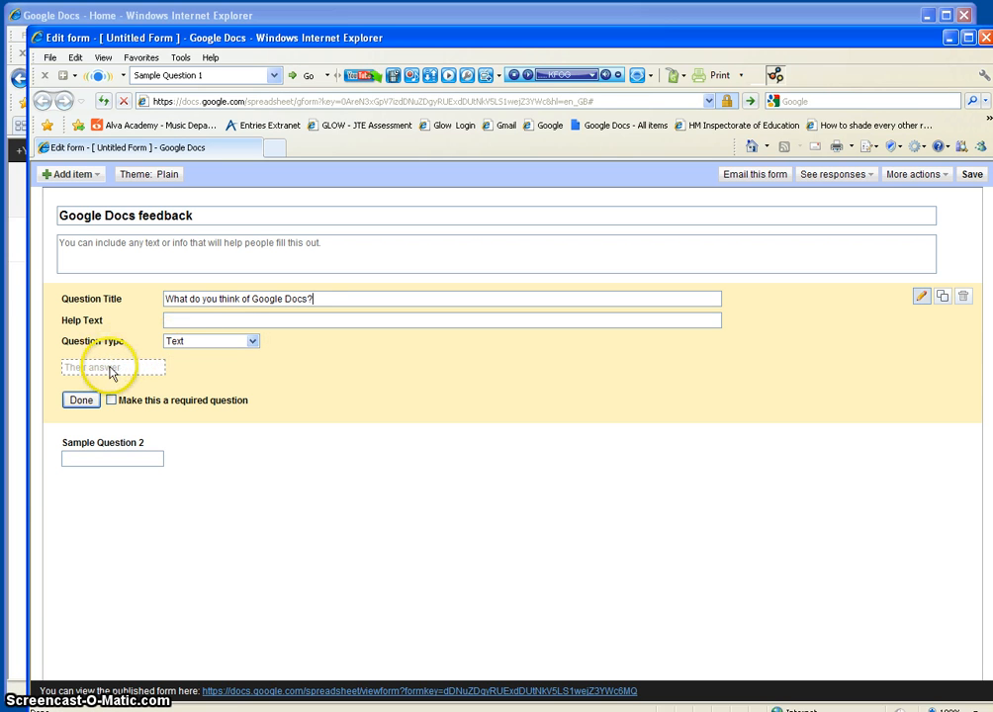
Step: Try the Paragraph text, Multiple choice, Checkboxes and Choose from a list types on the first question
{"action": "left_click", "coordinate": [253, 346]}
{"action": "left_click", "coordinate": [247, 367]}
{"action": "left_click", "coordinate": [248, 346]}
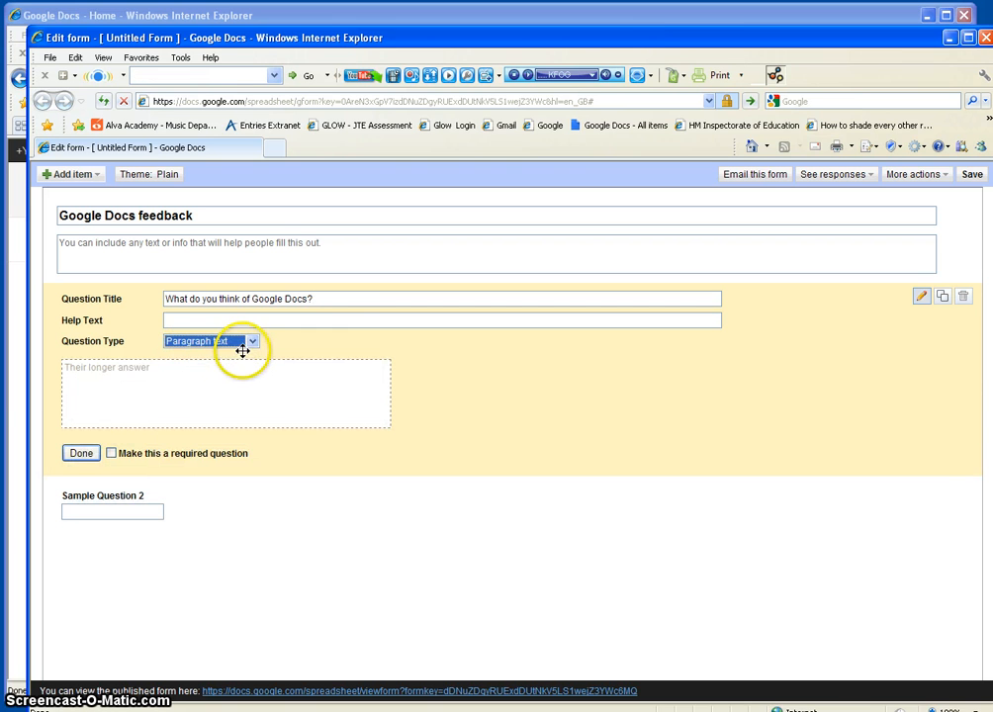
{"action": "left_click", "coordinate": [245, 377]}
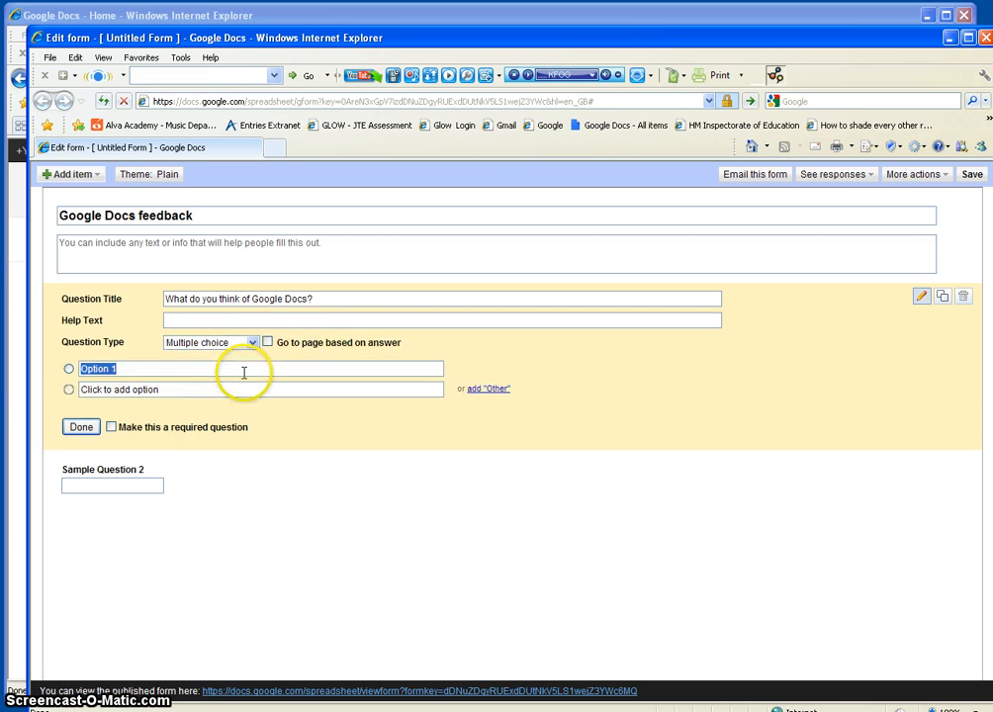
{"action": "left_click", "coordinate": [253, 348]}
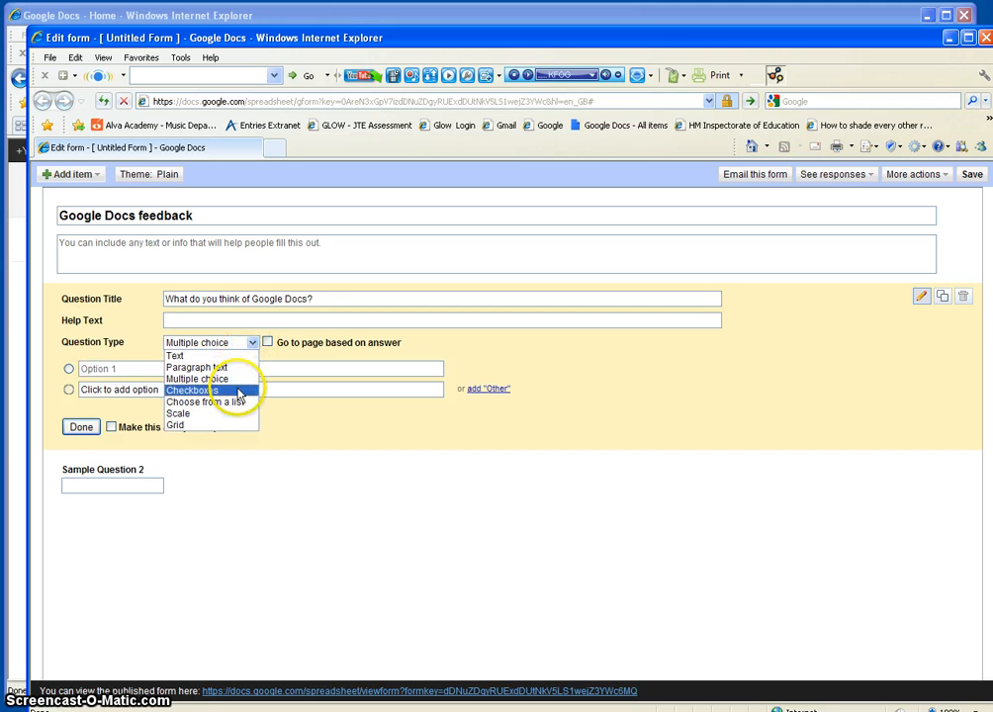
{"action": "left_click", "coordinate": [241, 392]}
{"action": "left_click", "coordinate": [252, 344]}
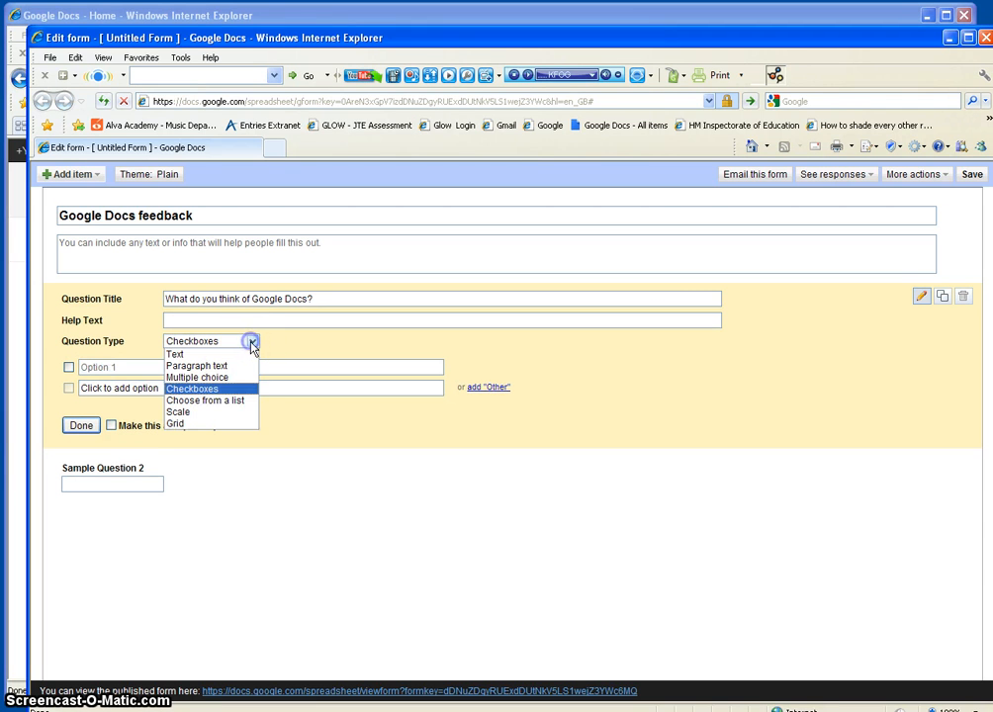
{"action": "left_click", "coordinate": [243, 400]}
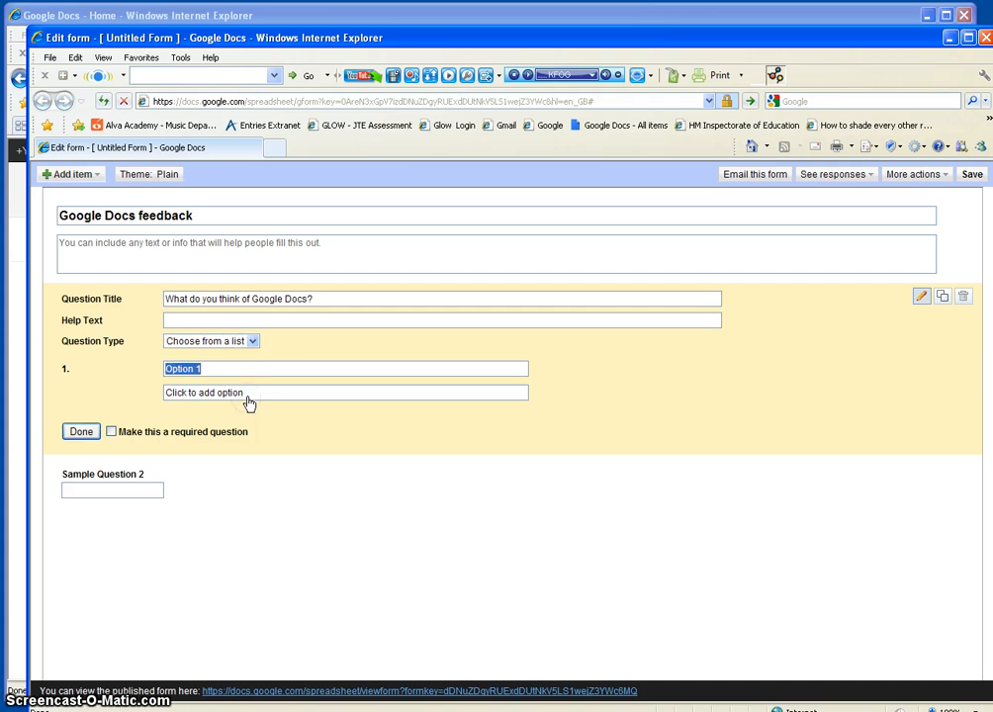
Step: Try the Scale type, then settle the first question on Multiple choice
{"action": "left_click", "coordinate": [253, 344]}
{"action": "left_click", "coordinate": [241, 411]}
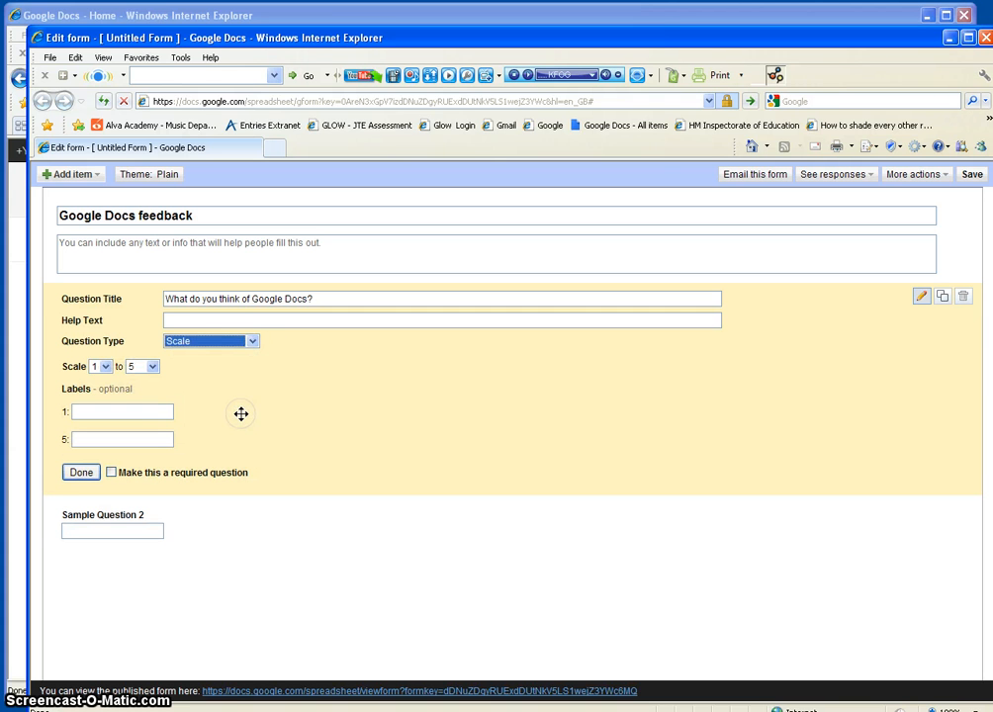
{"action": "left_click", "coordinate": [252, 341]}
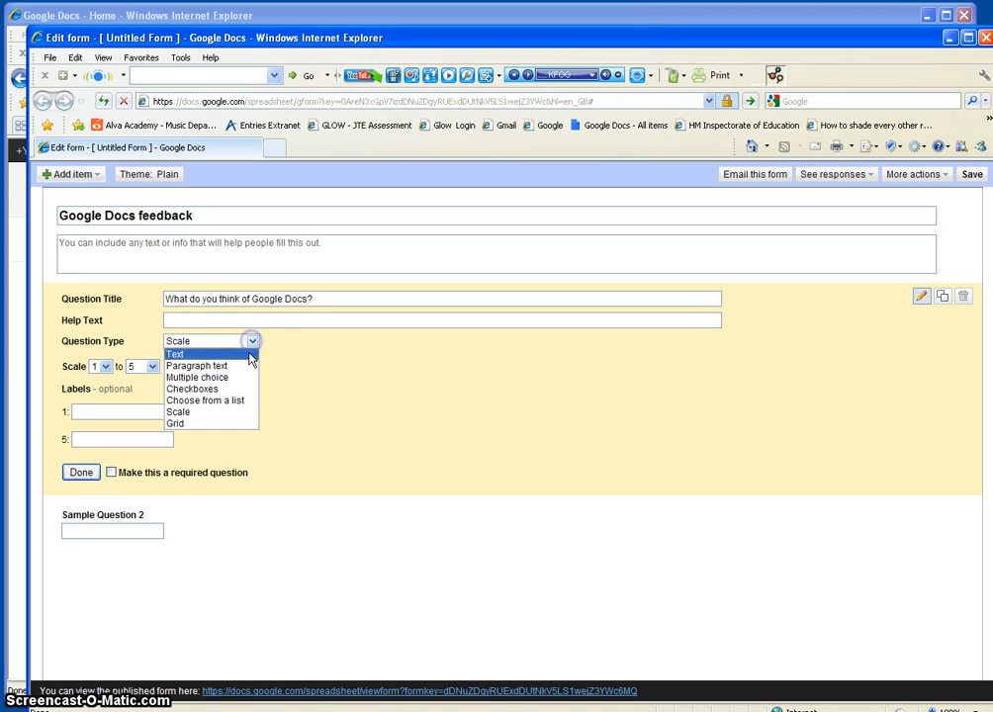
{"action": "left_click", "coordinate": [237, 379]}
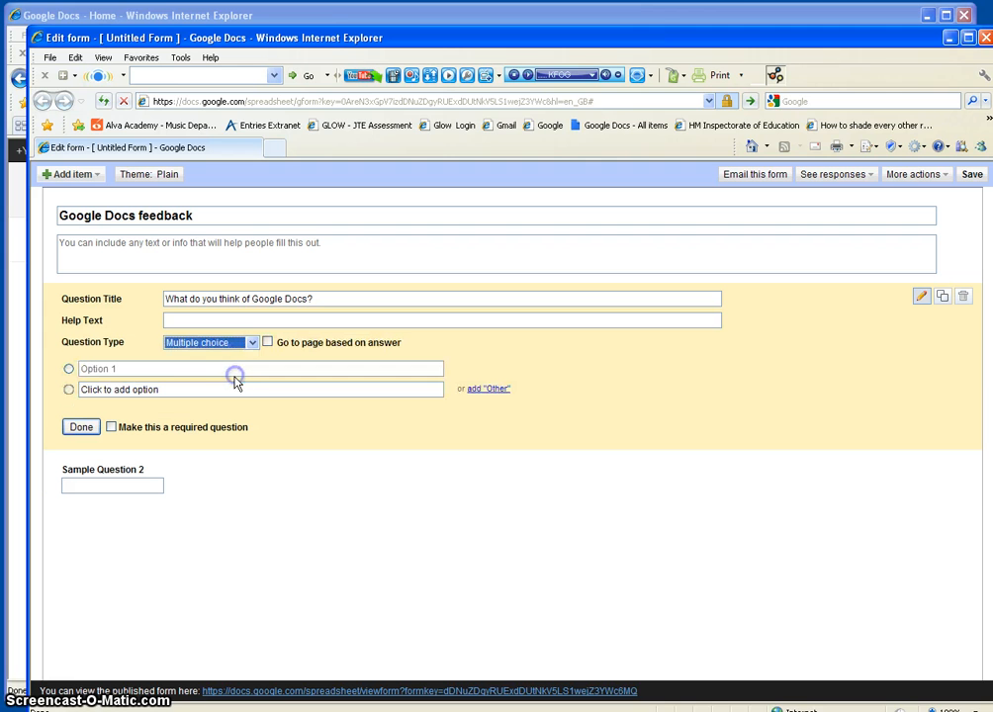
{"action": "left_click", "coordinate": [181, 367]}
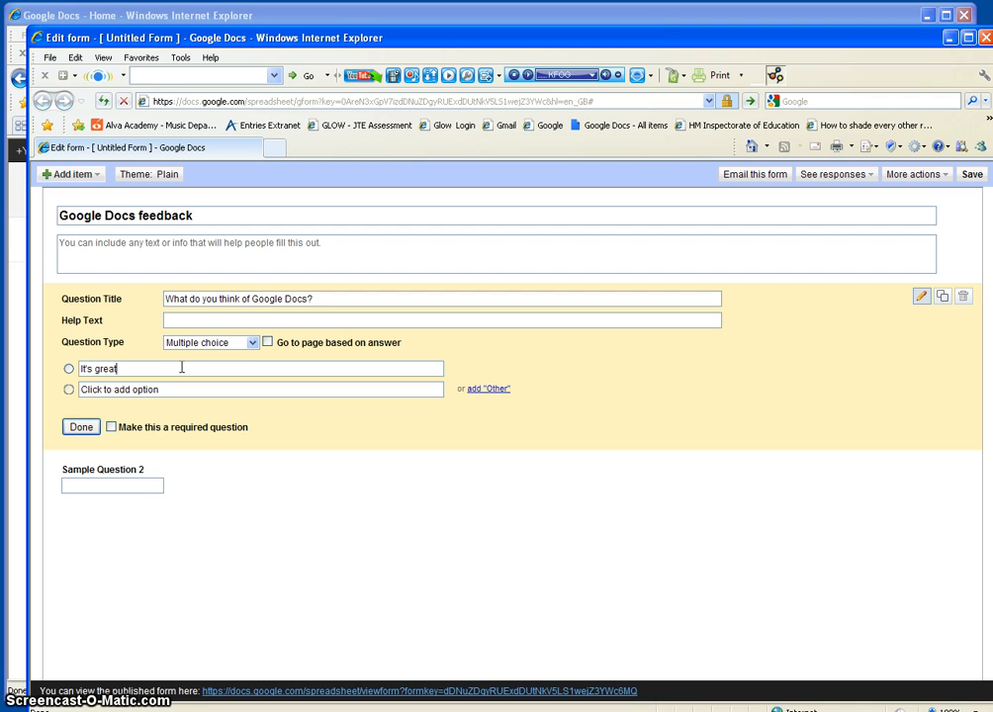
Step: Add the answers 'It's OK' and 'It's rubbish' and make the first question required
{"action": "left_click", "coordinate": [164, 388]}
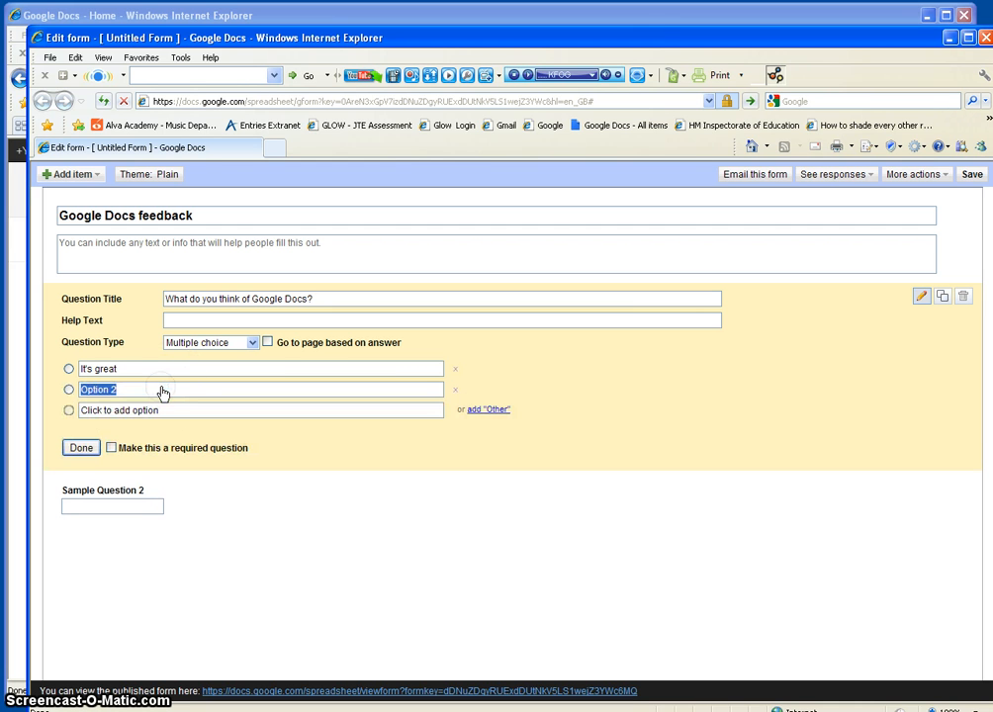
{"action": "type", "text": "It's OK"}
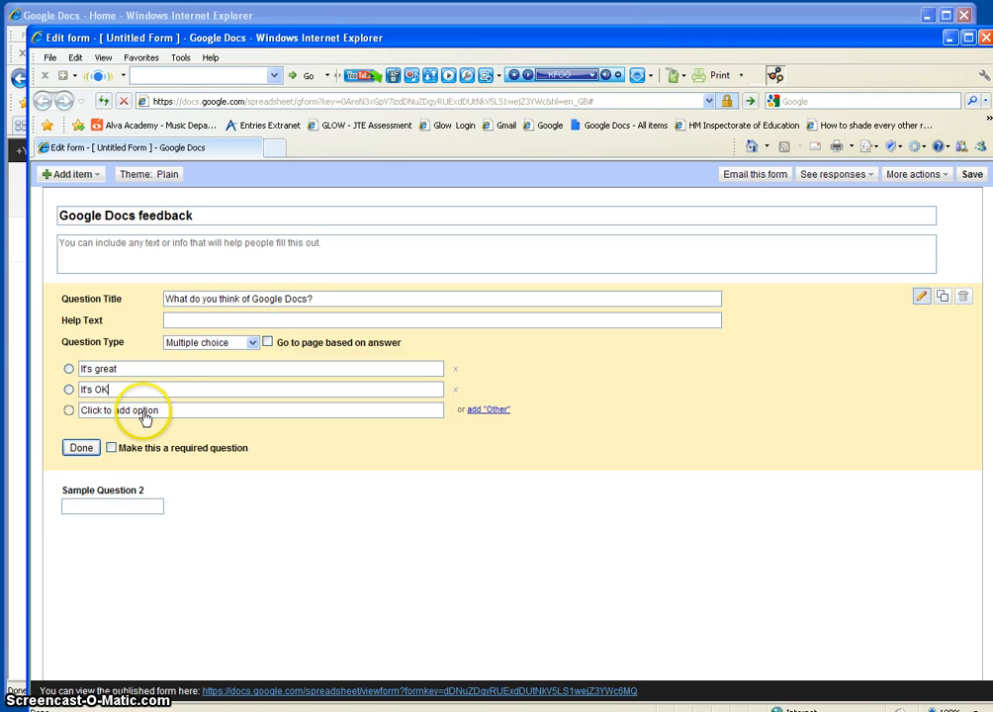
{"action": "left_click", "coordinate": [144, 411]}
{"action": "type", "text": "It's"}
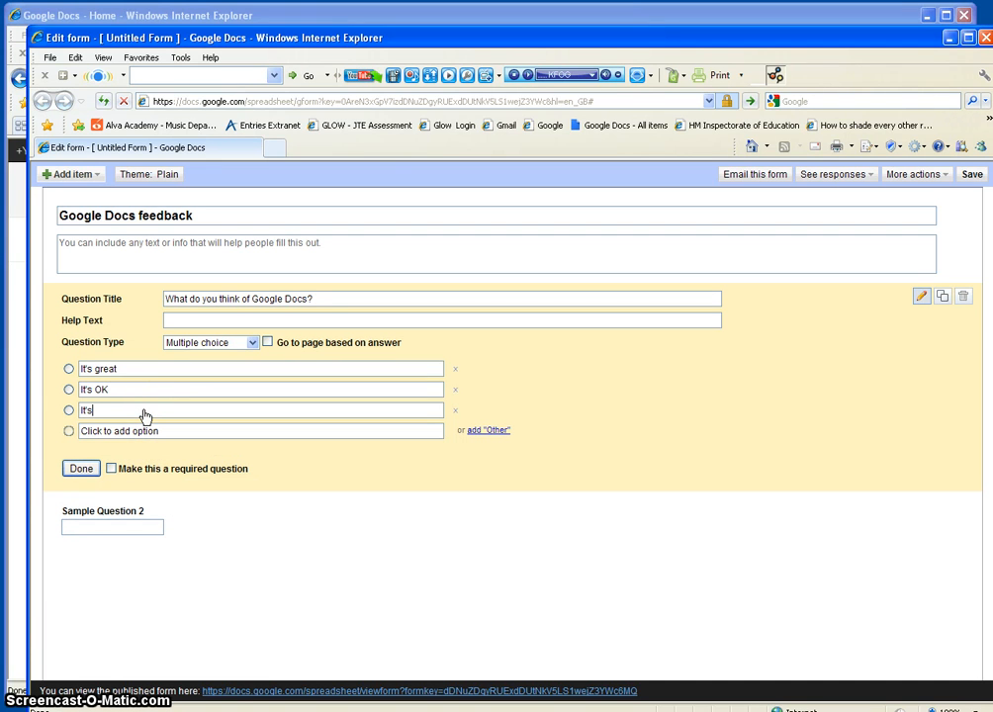
{"action": "type", "text": " rubbish"}
{"action": "left_click", "coordinate": [112, 468]}
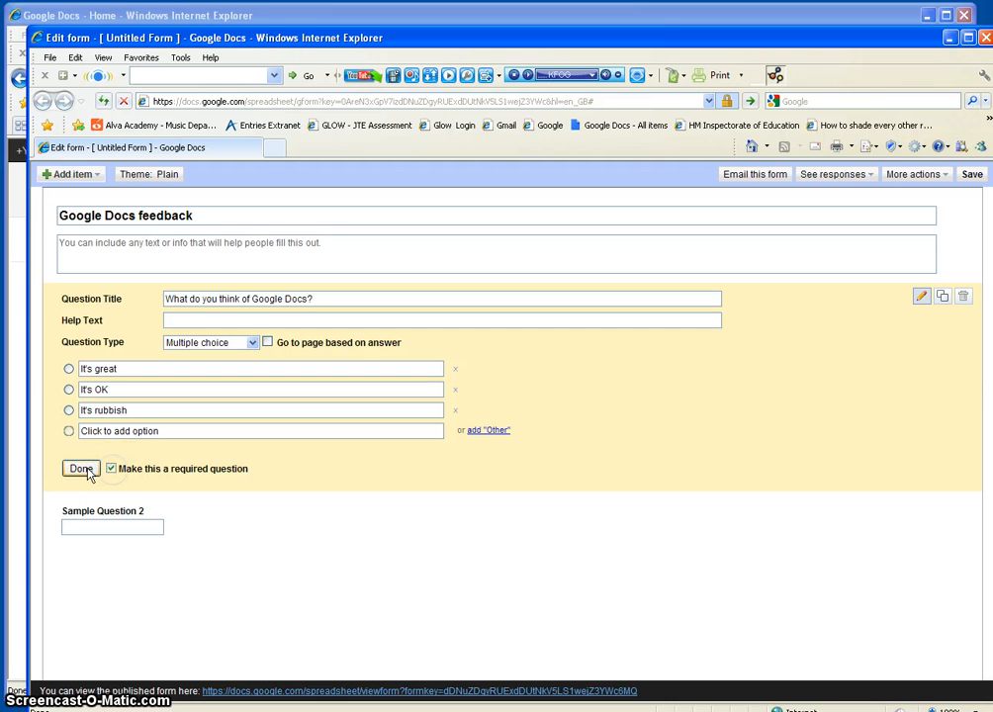
{"action": "left_click", "coordinate": [83, 469]}
{"action": "left_click", "coordinate": [155, 346]}
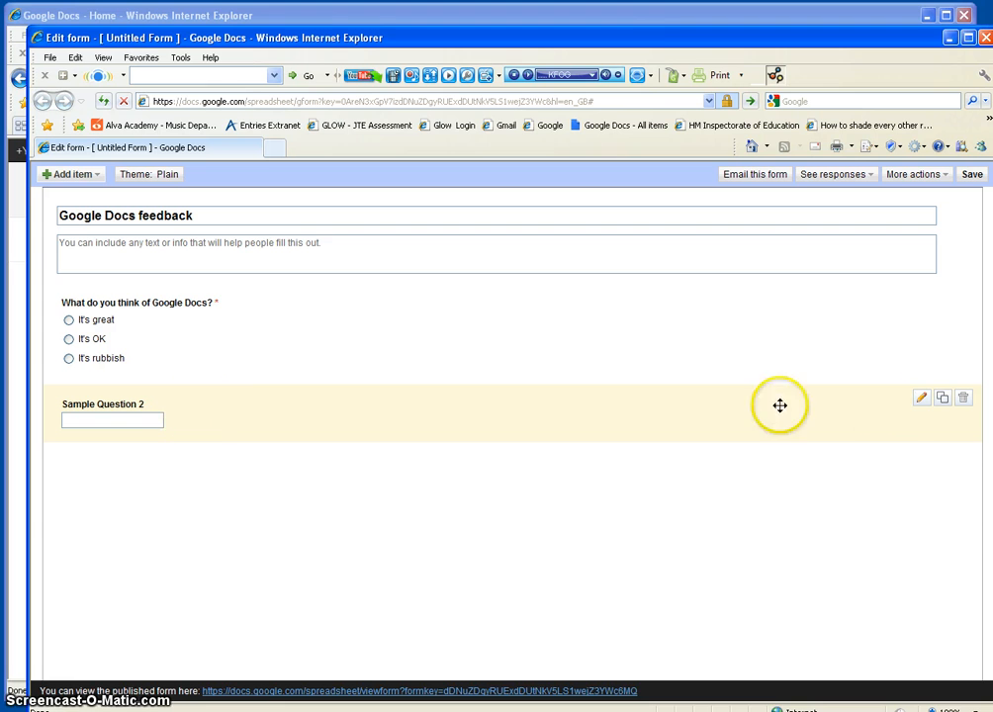
Step: Retitle Sample Question 2 'What will you use it for?' as a required Paragraph text question
{"action": "left_click", "coordinate": [921, 400]}
{"action": "left_click_drag", "start_coordinate": [243, 401], "coordinate": [175, 407]}
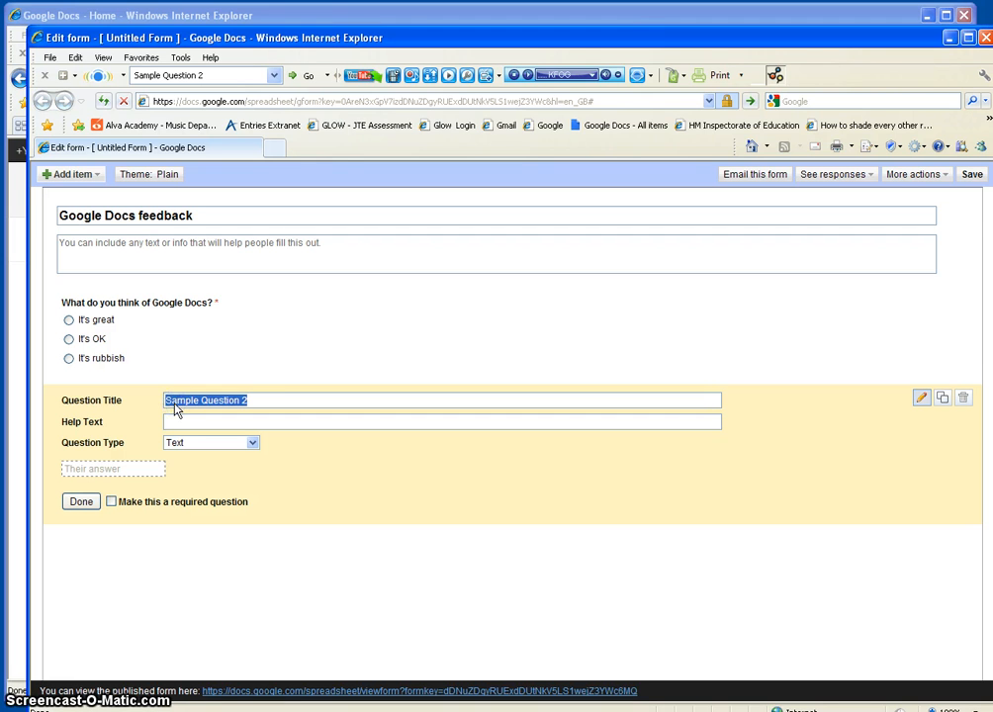
{"action": "type", "text": "What wi"}
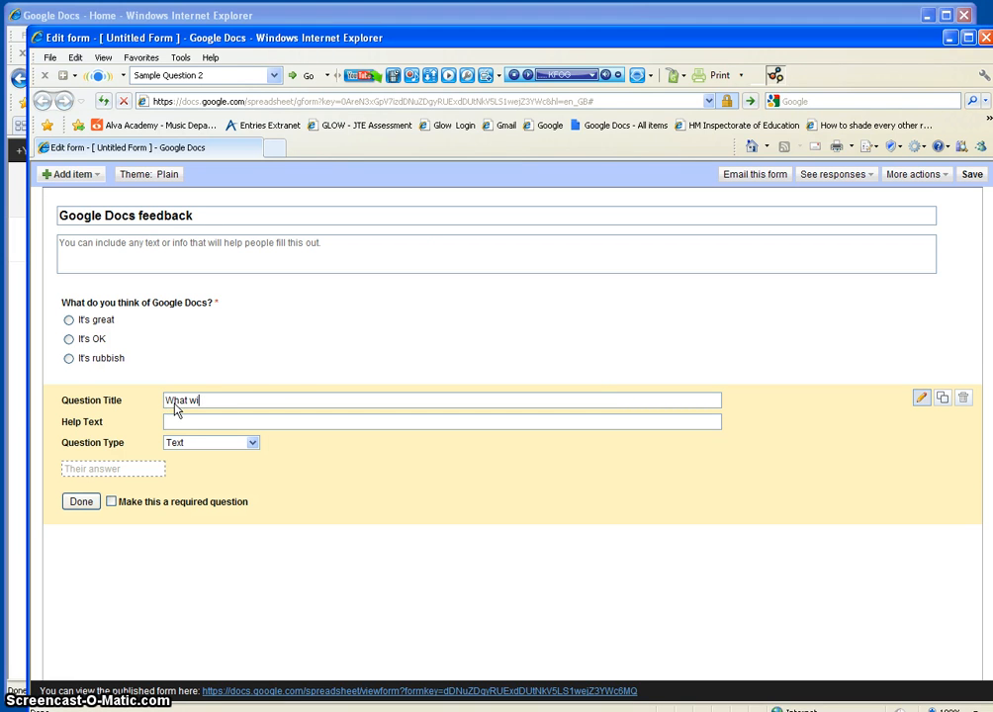
{"action": "type", "text": "ll you use it for?"}
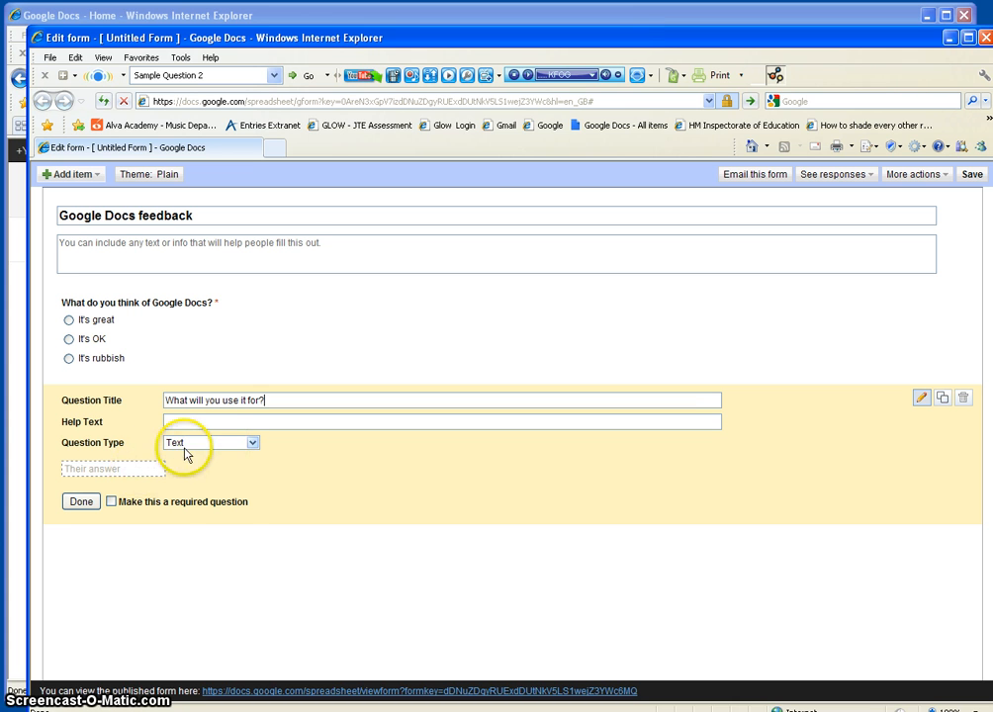
{"action": "left_click", "coordinate": [188, 444]}
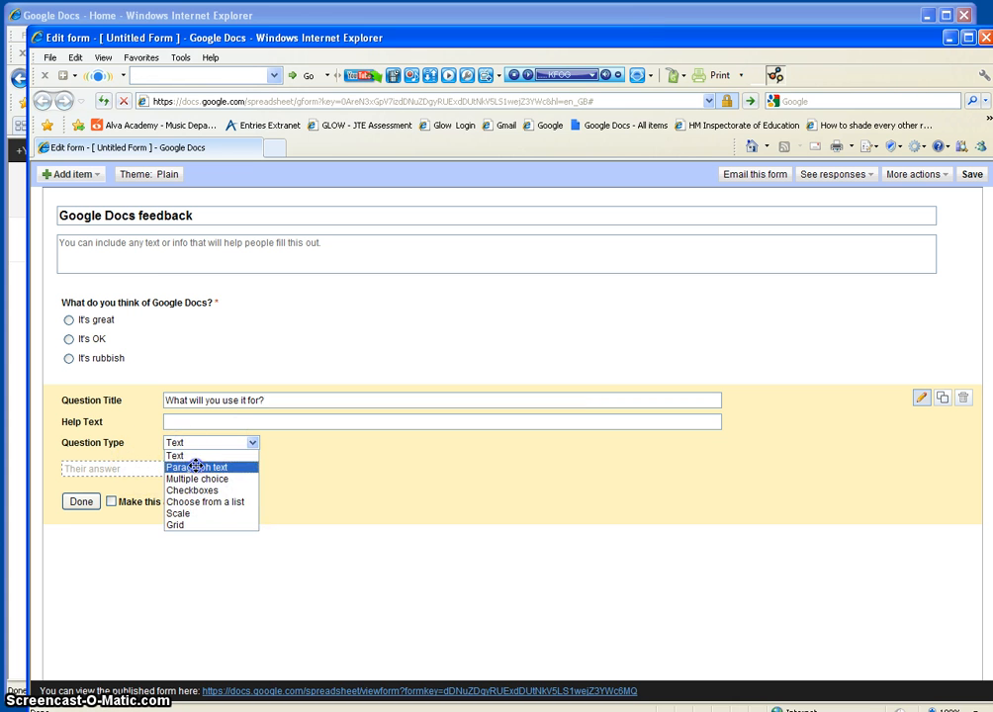
{"action": "left_click", "coordinate": [196, 466]}
{"action": "left_click", "coordinate": [111, 557]}
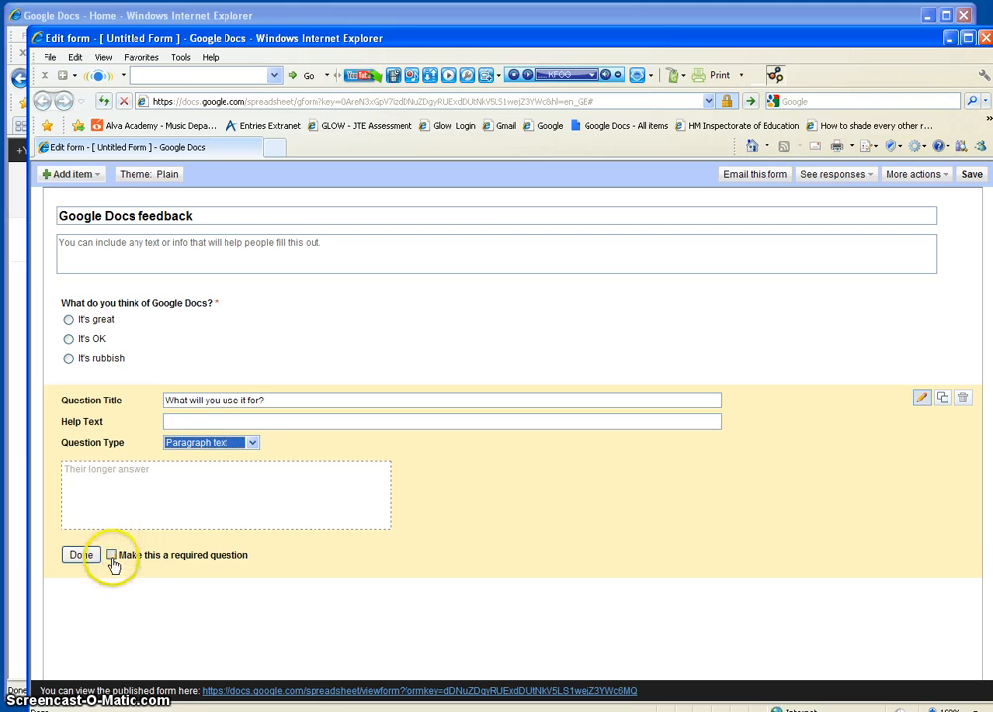
{"action": "left_click", "coordinate": [84, 555]}
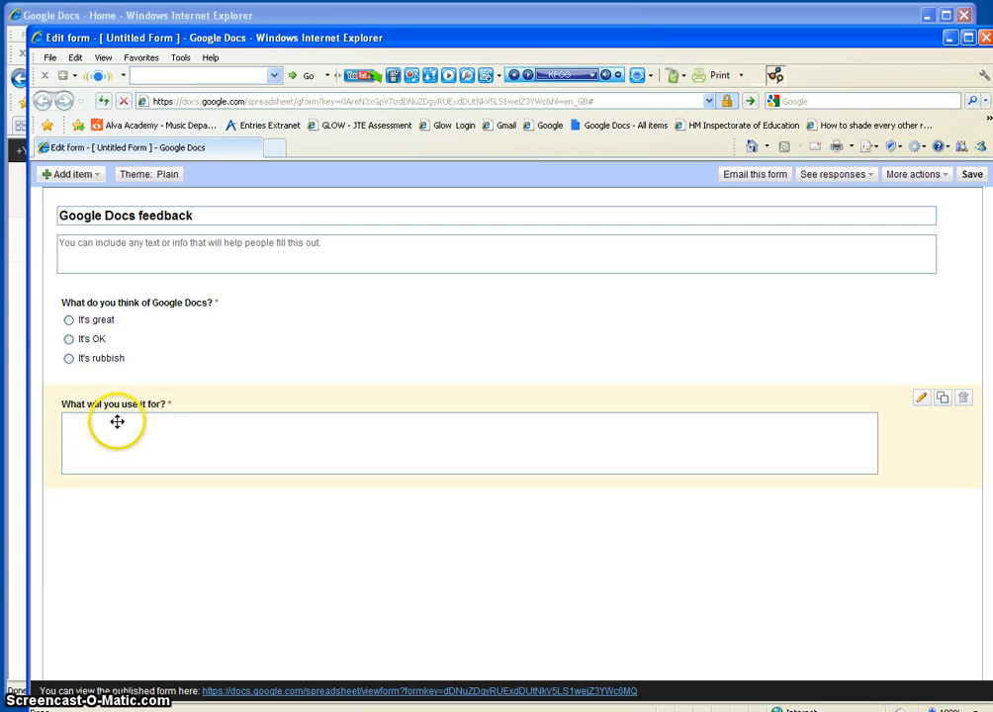
{"action": "left_click", "coordinate": [60, 176]}
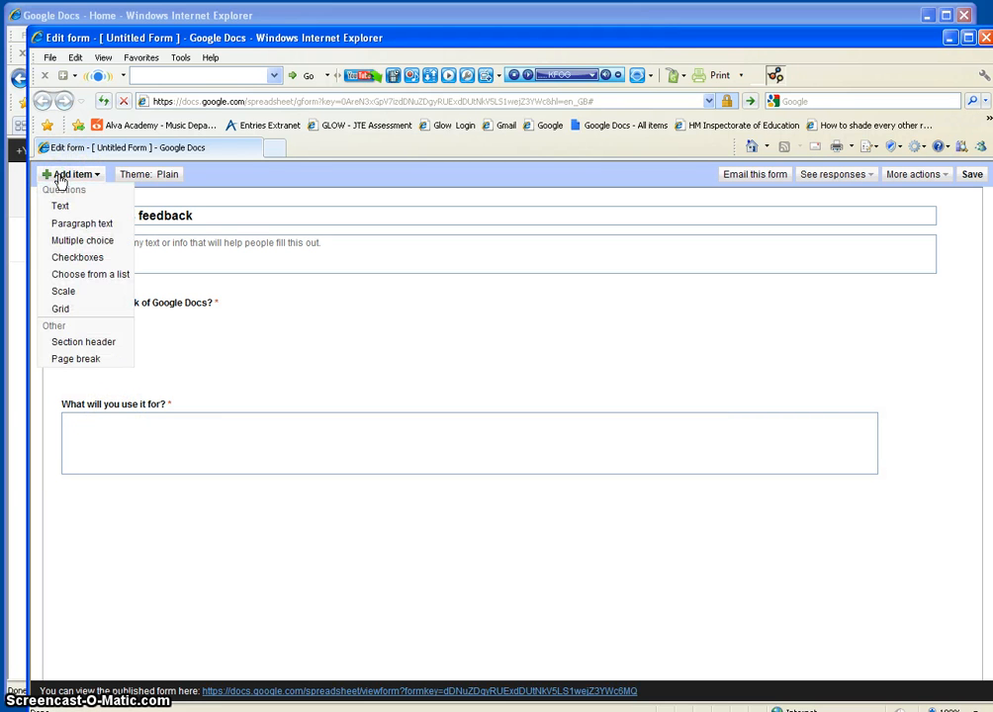
{"action": "left_click", "coordinate": [76, 241]}
Step: Add a required 1-to-4 Scale question rating the system, ends labelled Rubbish and Fantastic
{"action": "left_click", "coordinate": [75, 295]}
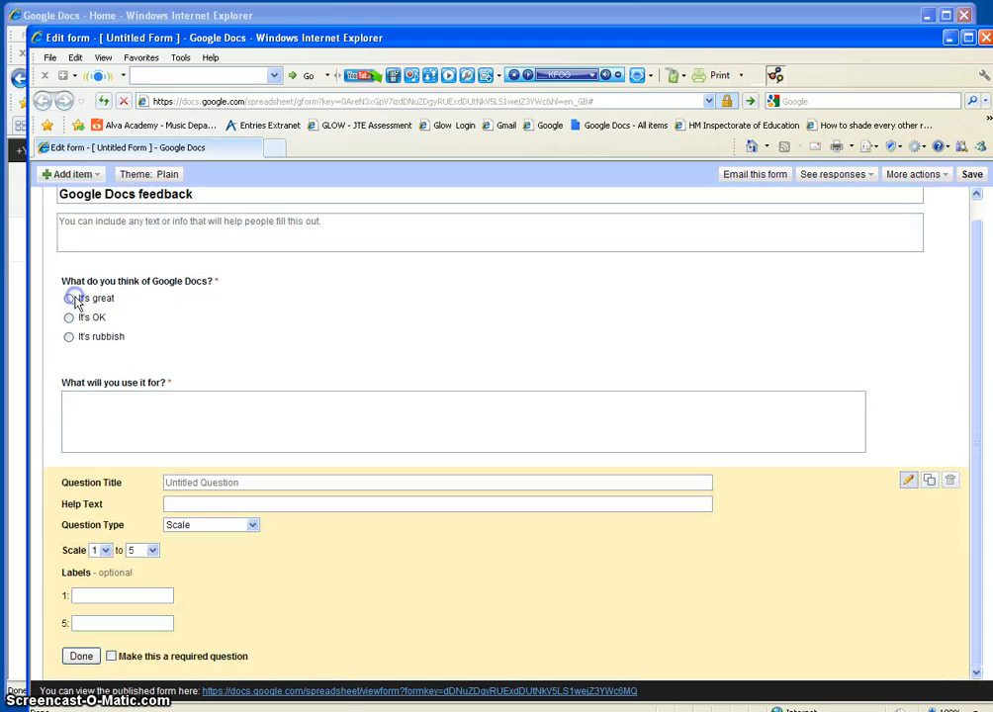
{"action": "left_click", "coordinate": [234, 484]}
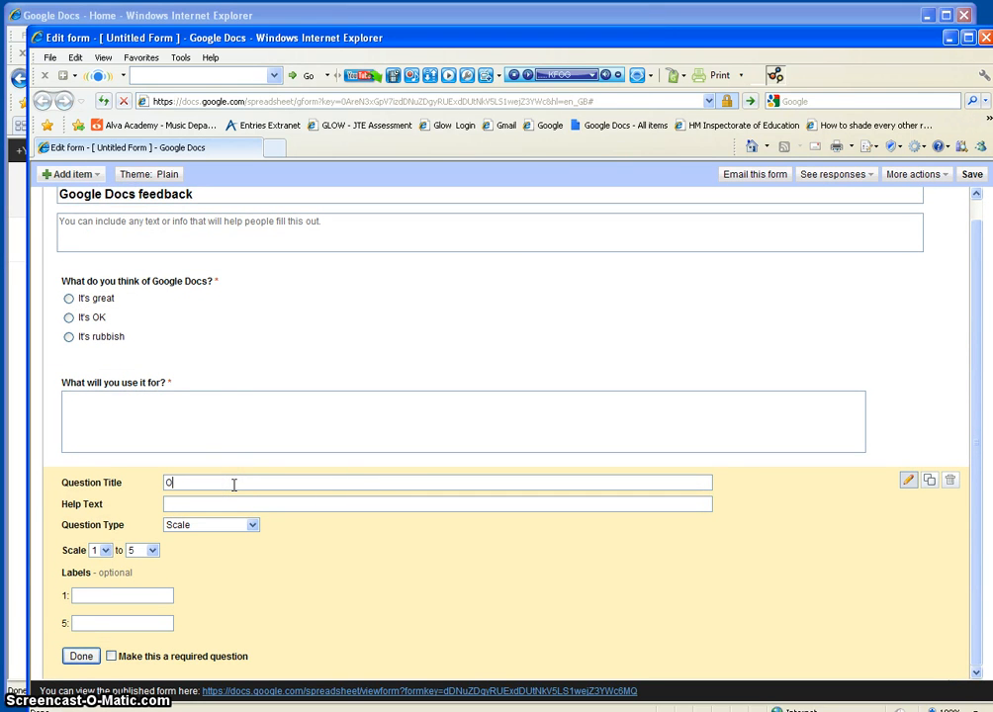
{"action": "type", "text": "On a scale of 1 to 4 what do you think of the system?"}
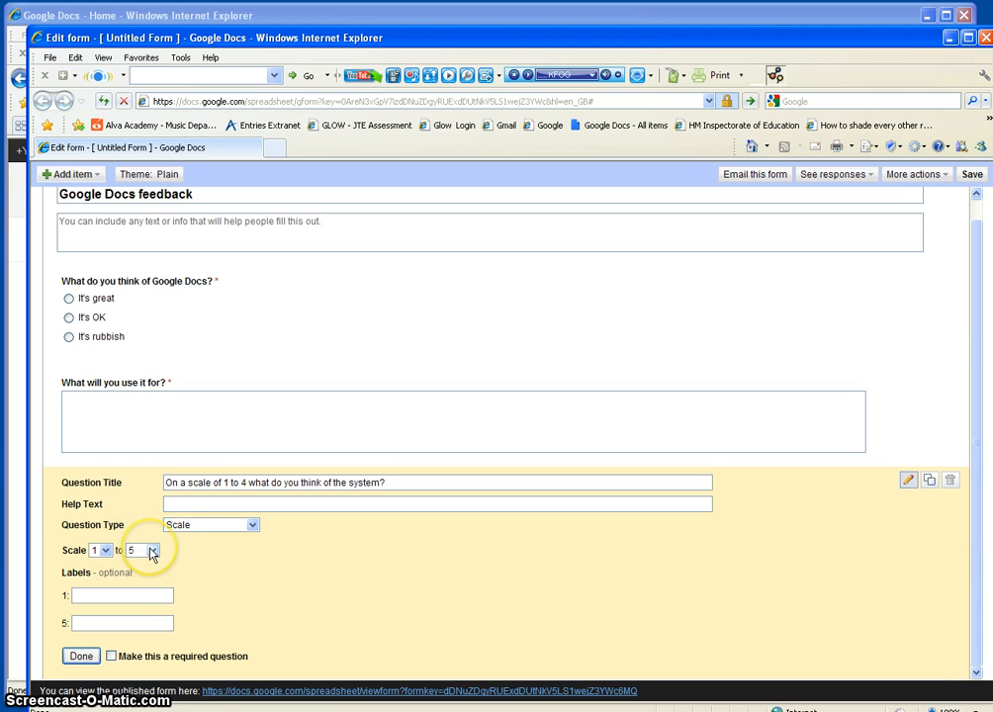
{"action": "left_click", "coordinate": [152, 551]}
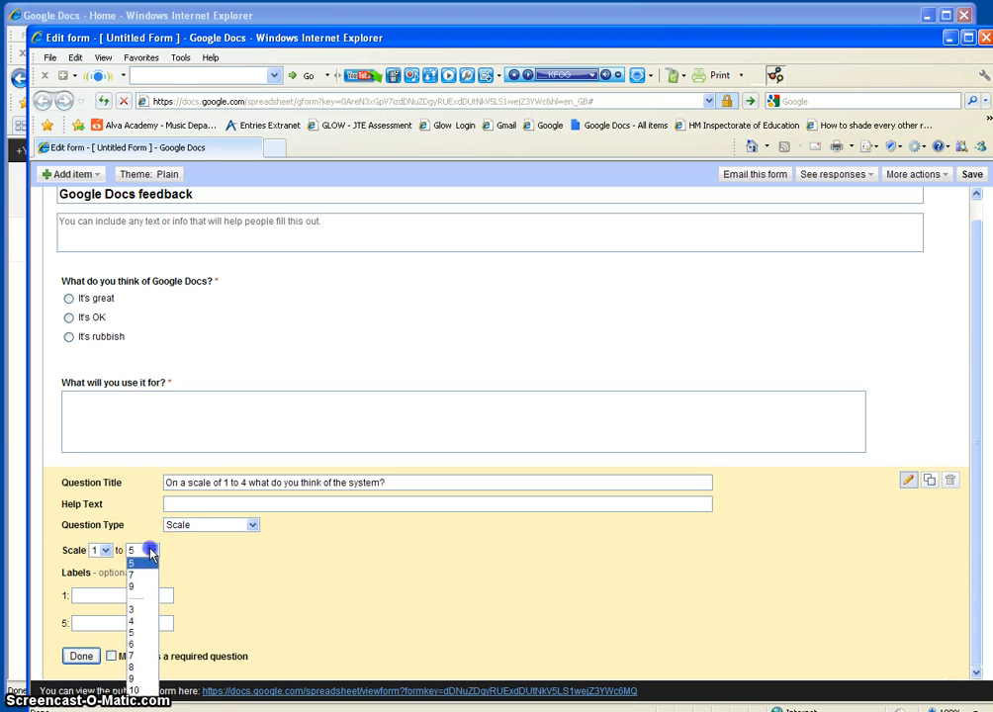
{"action": "left_click", "coordinate": [132, 621]}
{"action": "left_click", "coordinate": [111, 594]}
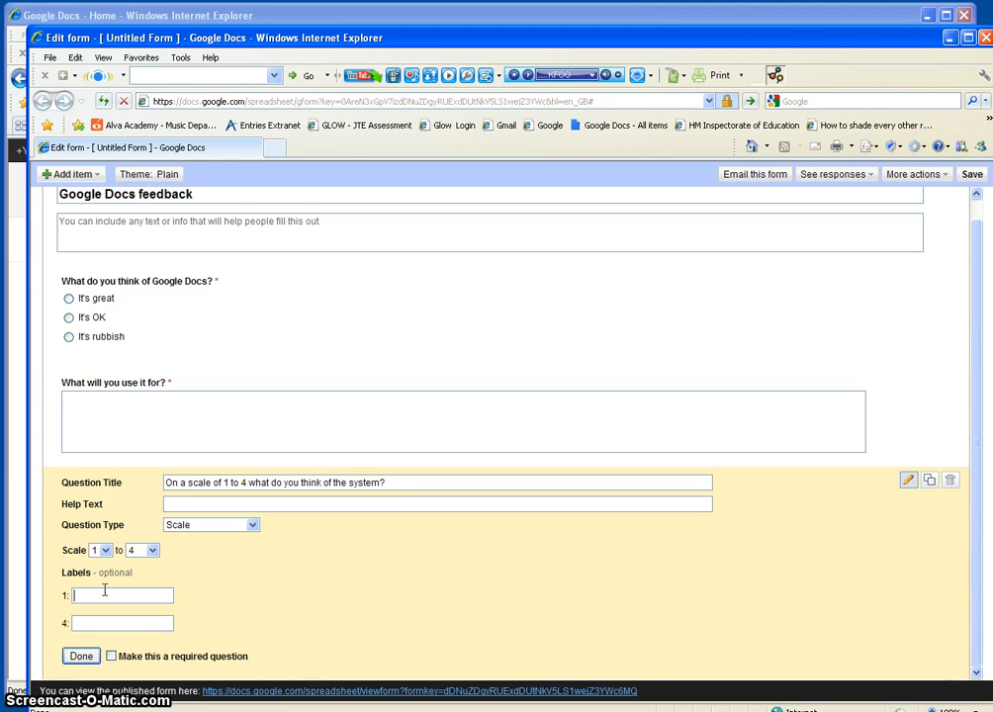
{"action": "type", "text": "Rubbish"}
{"action": "left_click", "coordinate": [110, 657]}
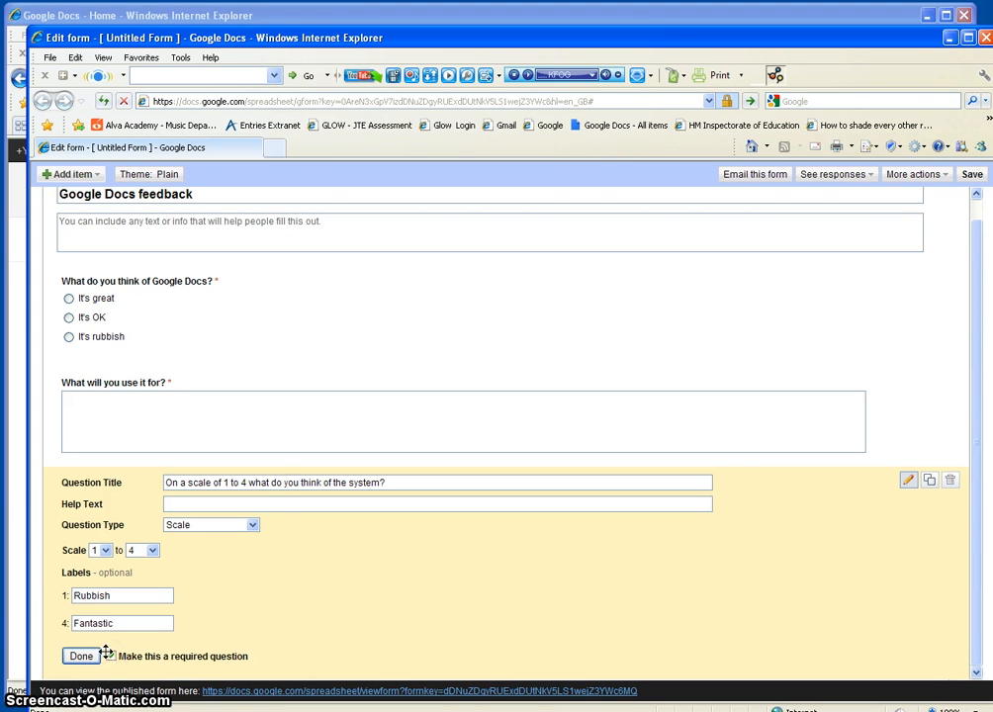
{"action": "left_click", "coordinate": [87, 659]}
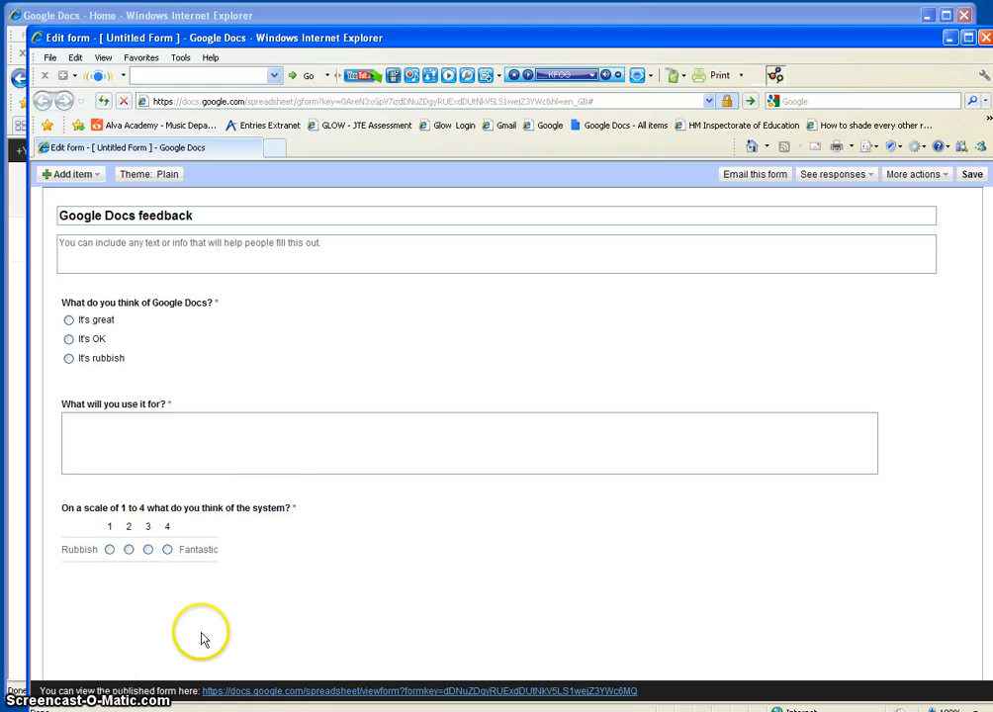
Step: Preview the Runners theme in the theme gallery and apply it to the form
{"action": "left_click", "coordinate": [136, 178]}
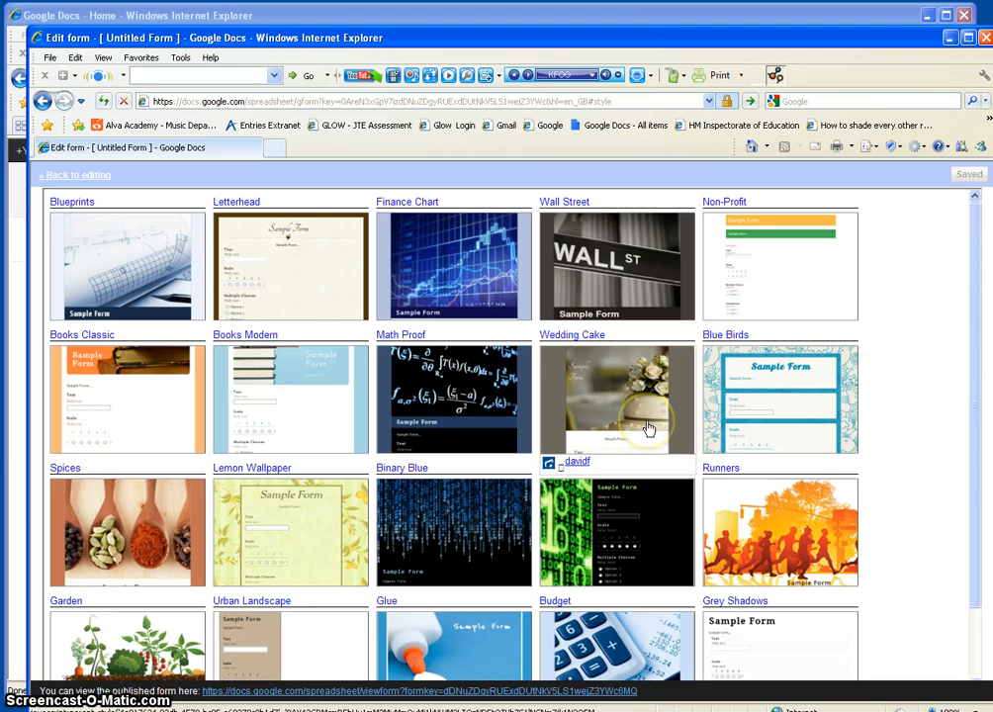
{"action": "scroll", "coordinate": [649, 427], "scroll_direction": "down", "scroll_amount": 1}
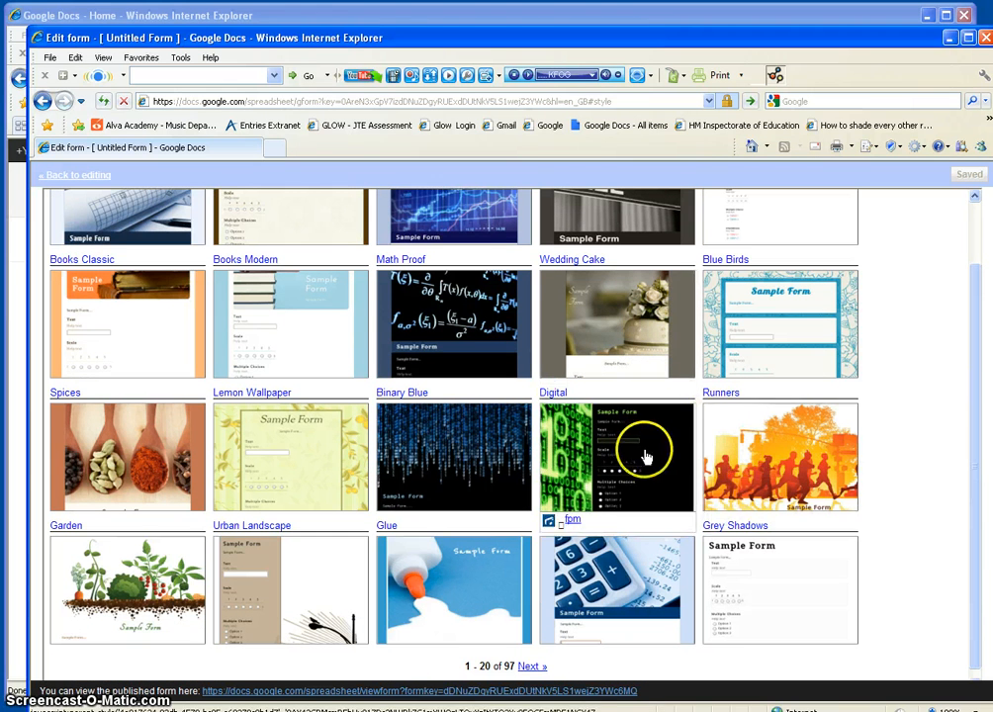
{"action": "left_click", "coordinate": [772, 459]}
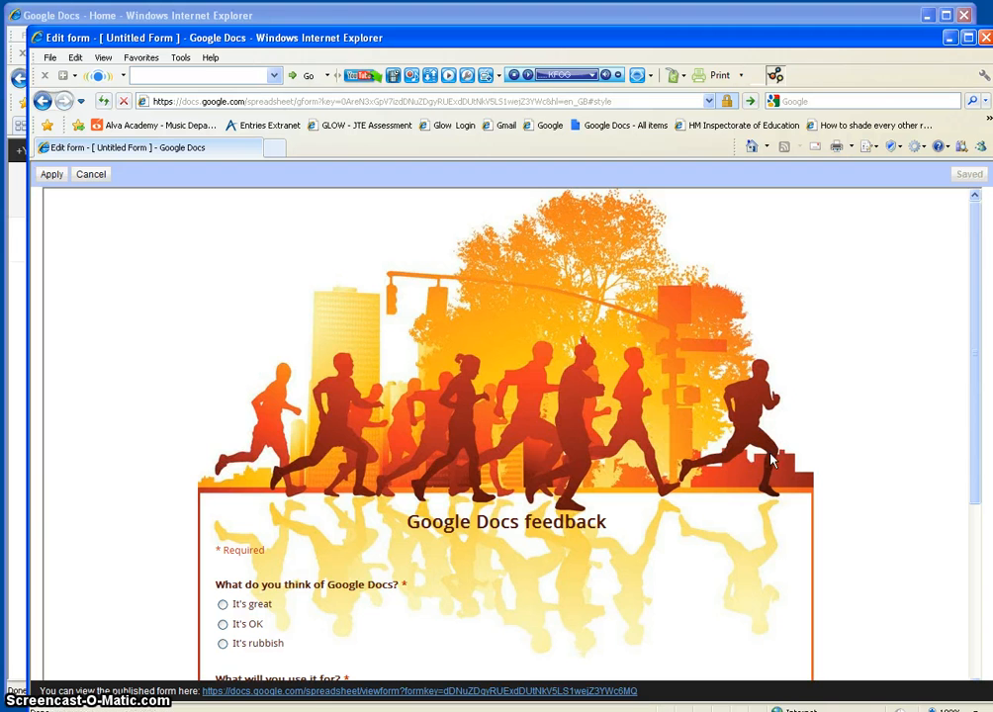
{"action": "scroll", "coordinate": [771, 459], "scroll_direction": "down", "scroll_amount": 3}
{"action": "left_click", "coordinate": [655, 400]}
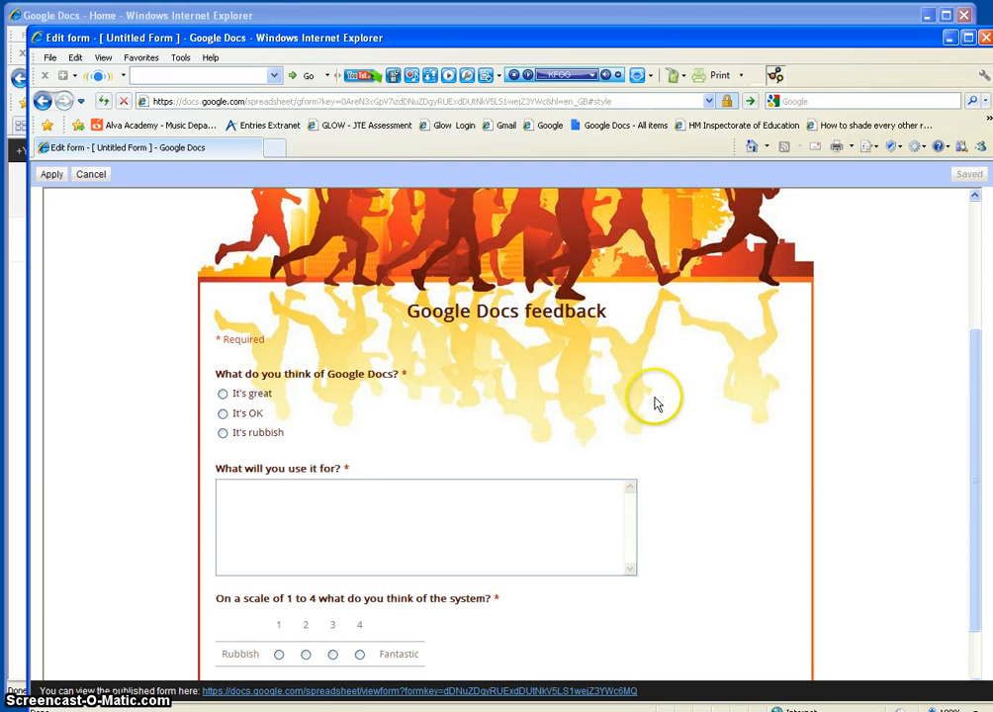
{"action": "left_click", "coordinate": [52, 174]}
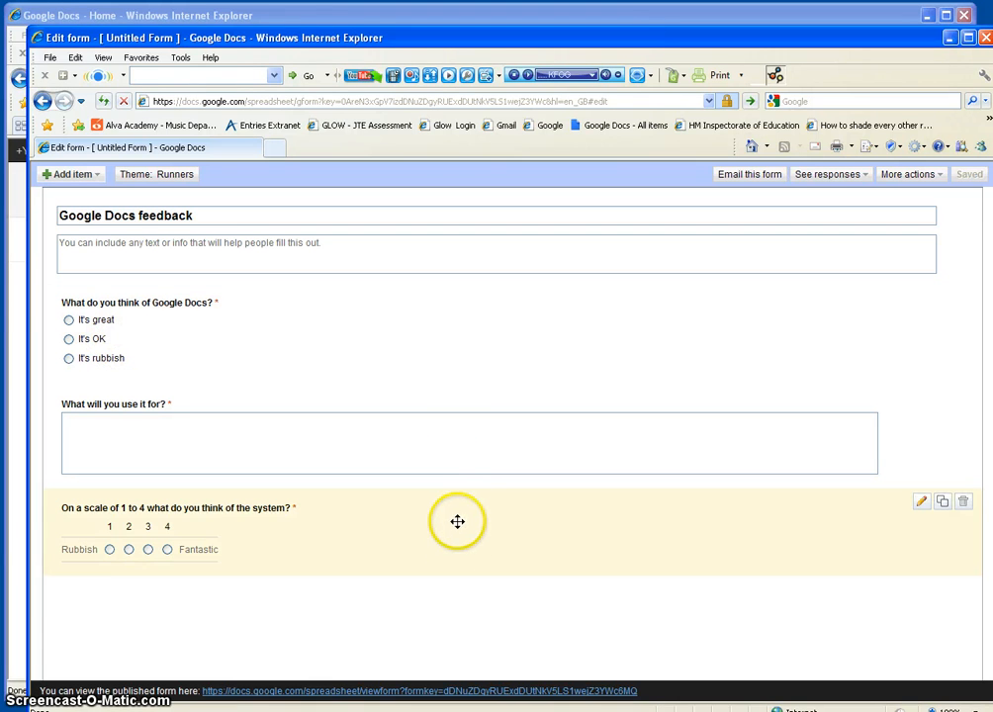
Step: Look over the live form, then minimise its window to return to the Docs home list
{"action": "left_click", "coordinate": [451, 693]}
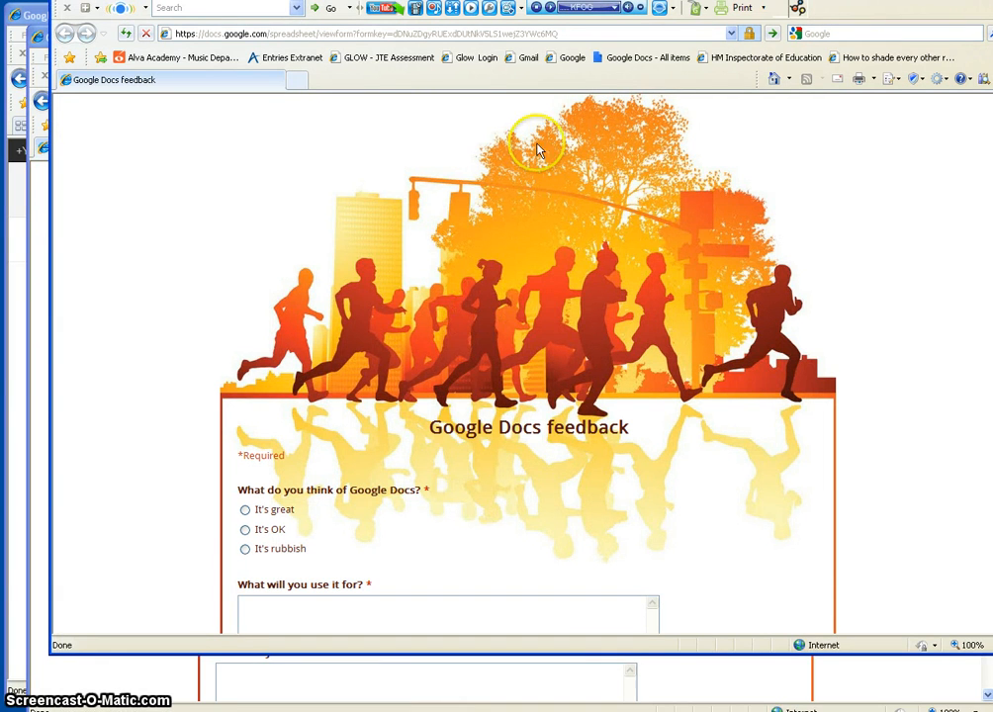
{"action": "left_click_drag", "start_coordinate": [564, 3], "coordinate": [543, 16]}
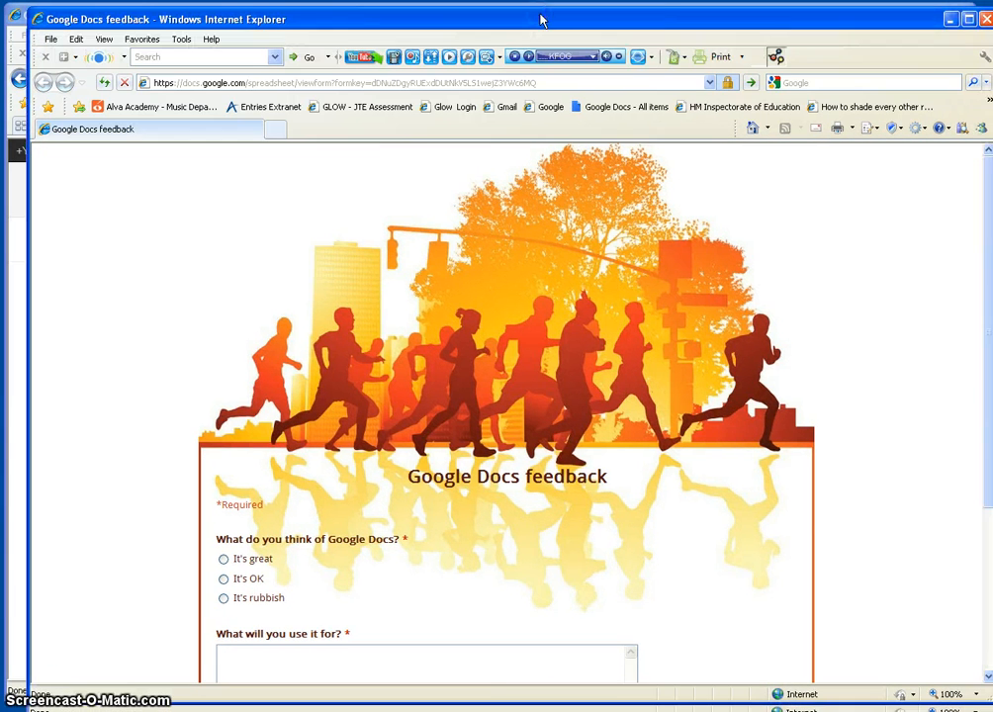
{"action": "scroll", "coordinate": [593, 306], "scroll_direction": "down", "scroll_amount": 5}
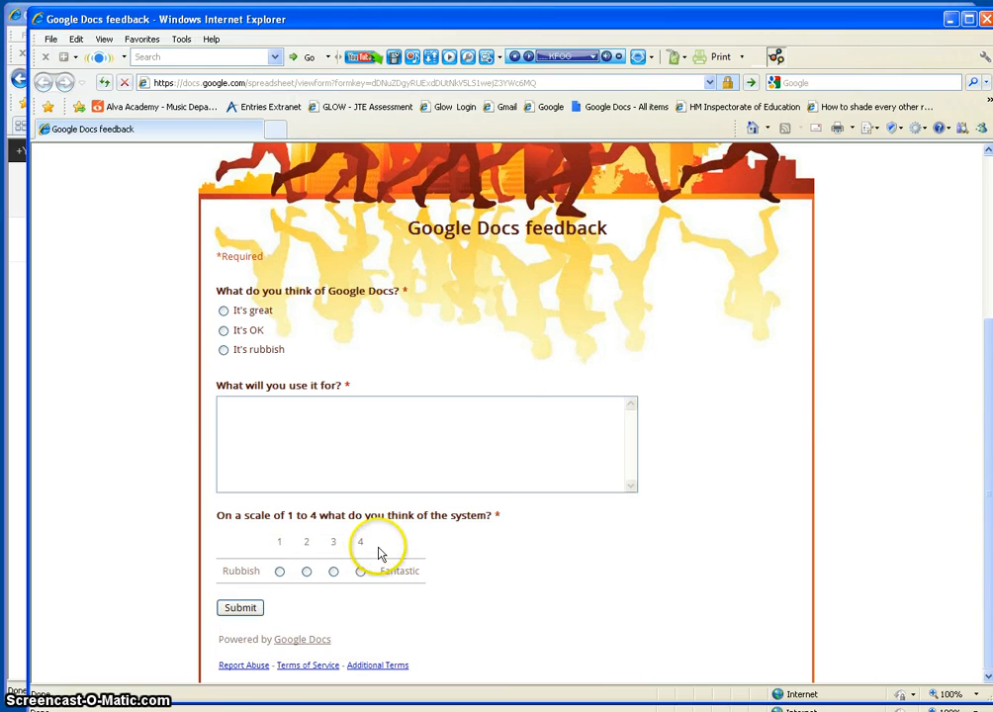
{"action": "scroll", "coordinate": [566, 538], "scroll_direction": "up", "scroll_amount": 5}
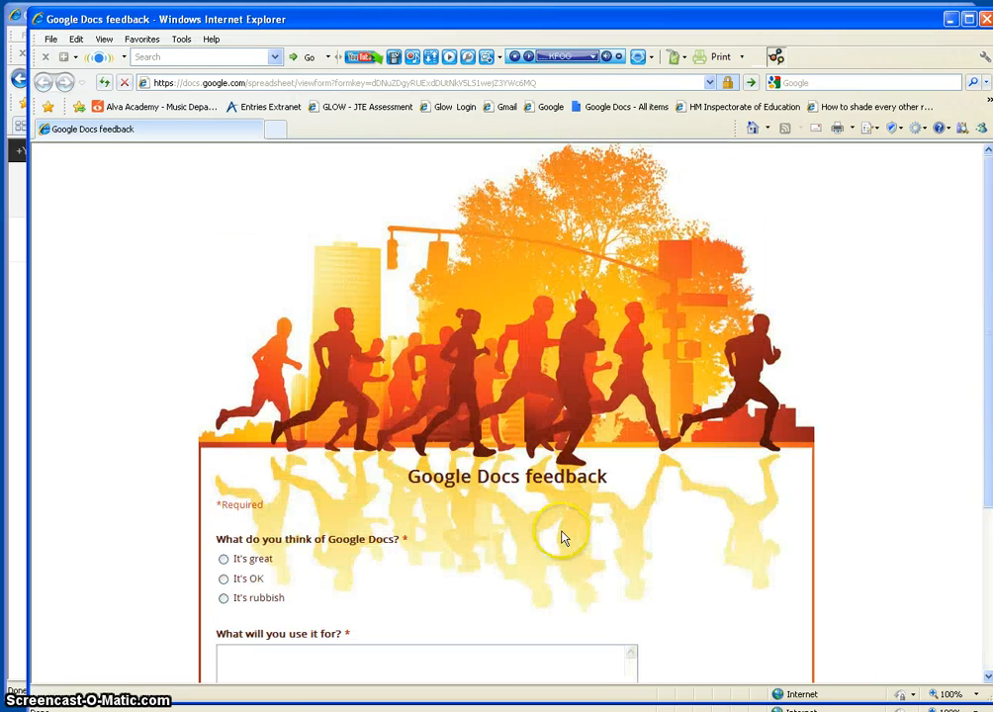
{"action": "left_click_drag", "start_coordinate": [957, 11], "coordinate": [682, 30]}
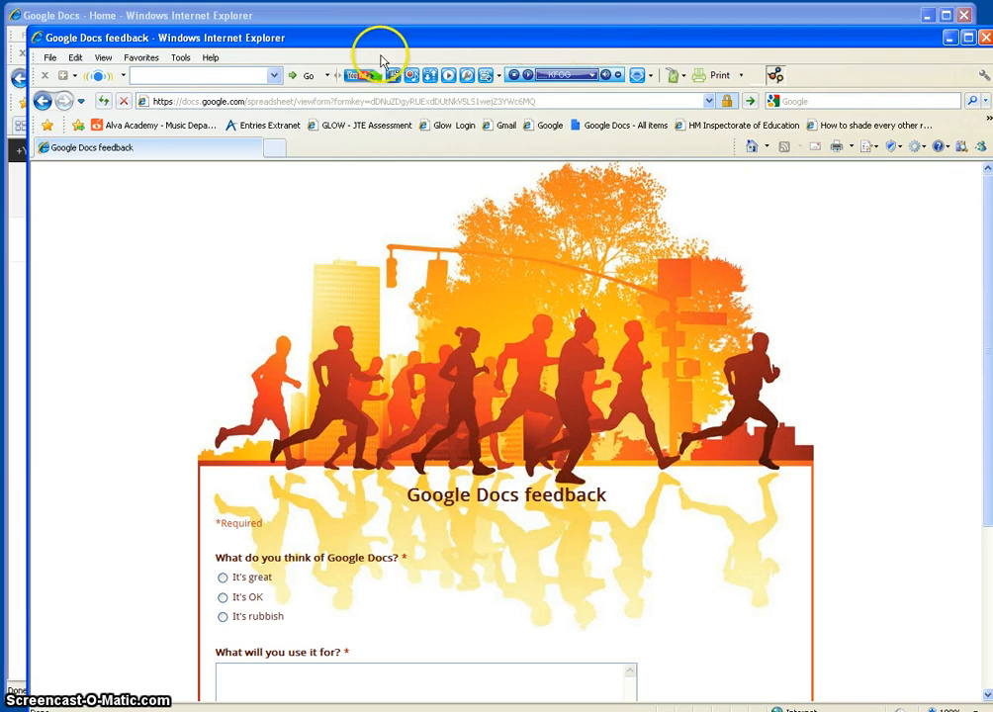
{"action": "left_click_drag", "start_coordinate": [270, 40], "coordinate": [239, 46]}
{"action": "left_click", "coordinate": [935, 45]}
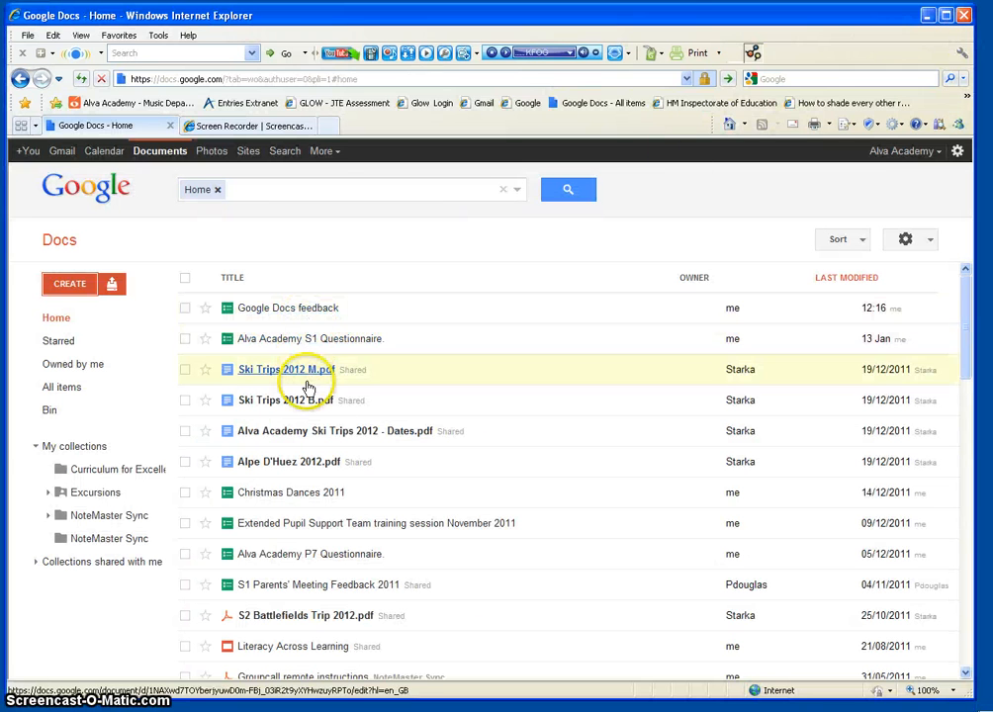
Step: Open the Google Docs feedback response spreadsheet from the document list
{"action": "left_click", "coordinate": [283, 309]}
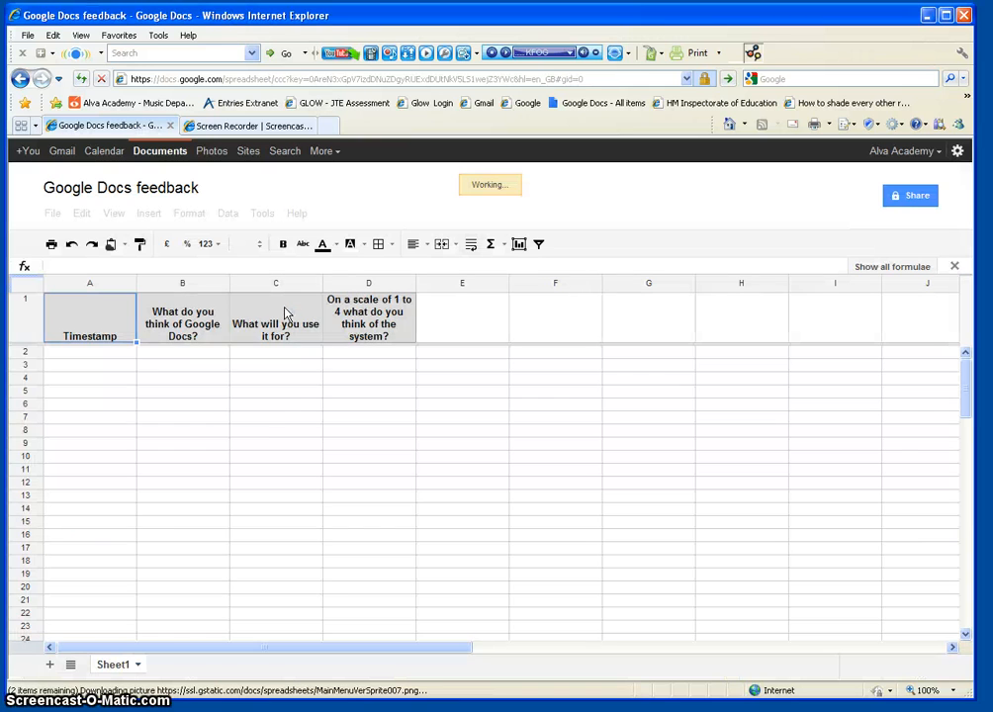
{"action": "left_click", "coordinate": [287, 320]}
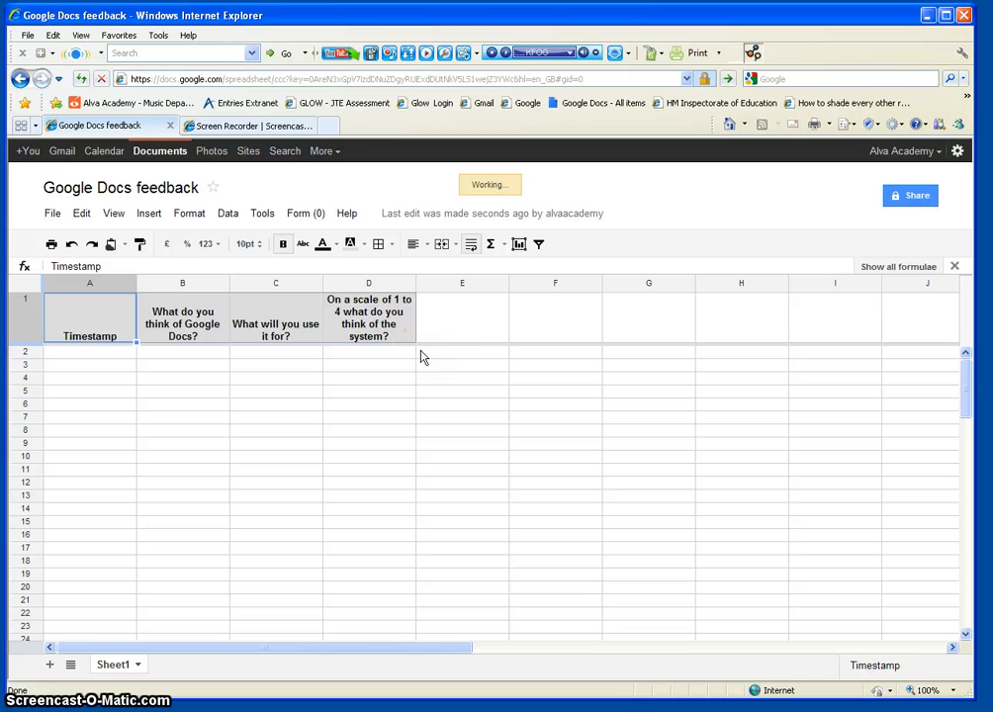
{"action": "left_click", "coordinate": [143, 354]}
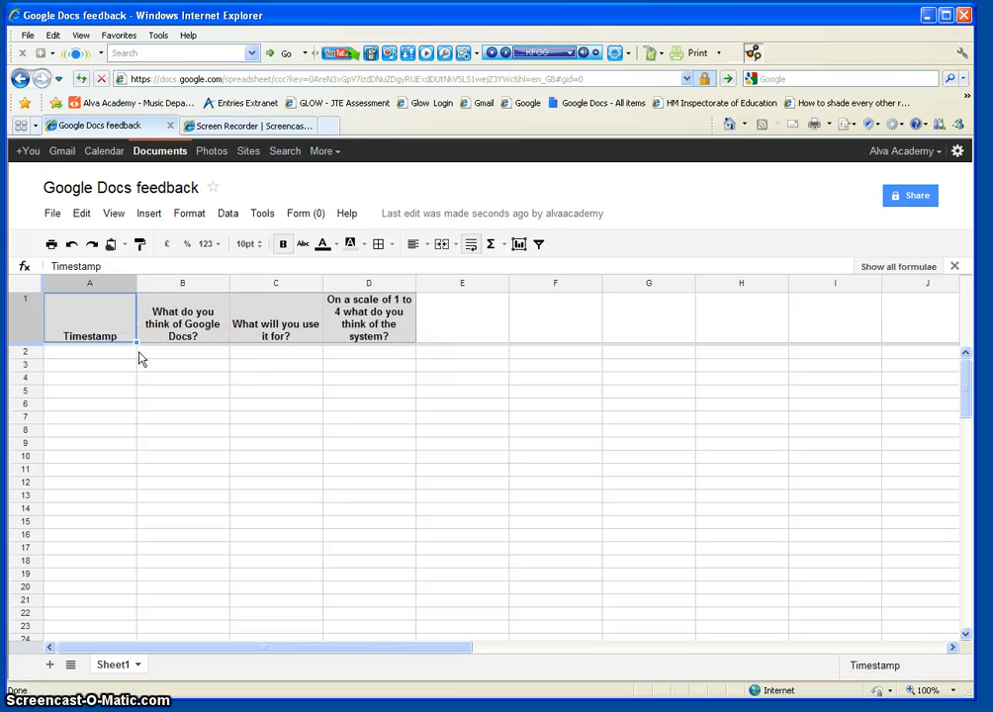
Step: Look over the File > Download as formats without picking one, then bring up the Form menu
{"action": "left_click", "coordinate": [51, 214]}
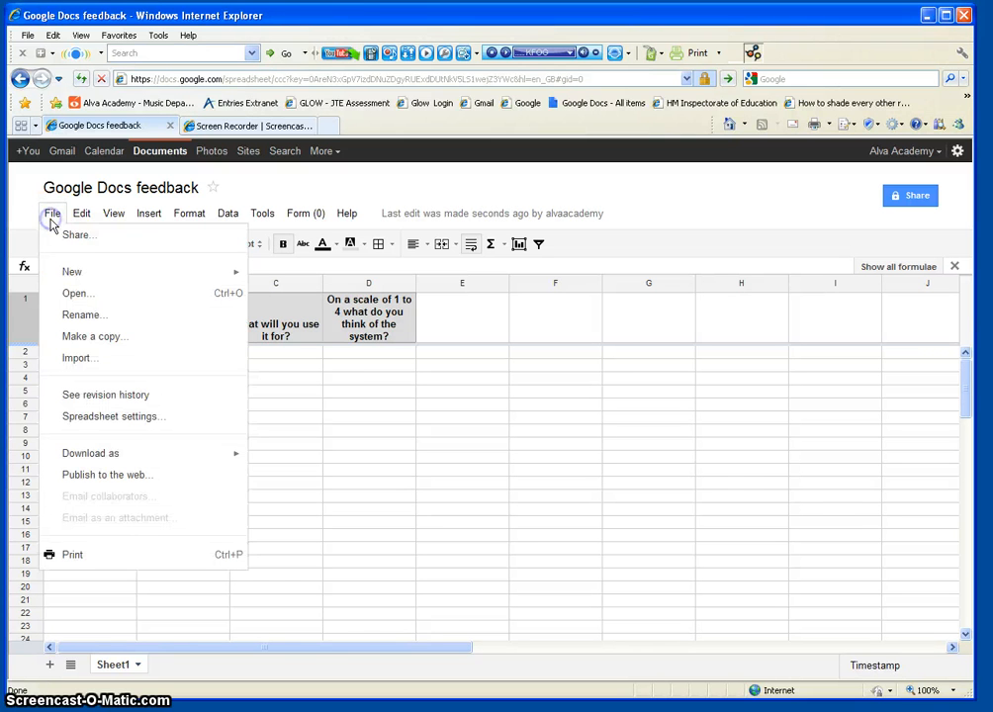
{"action": "left_click", "coordinate": [136, 456]}
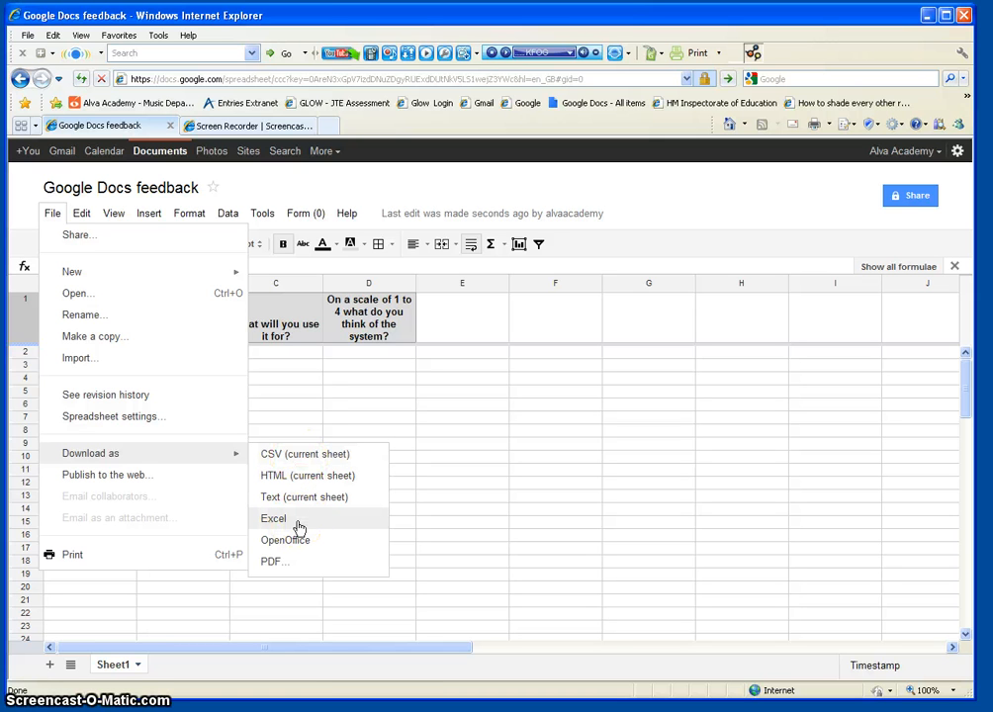
{"action": "left_click", "coordinate": [737, 195]}
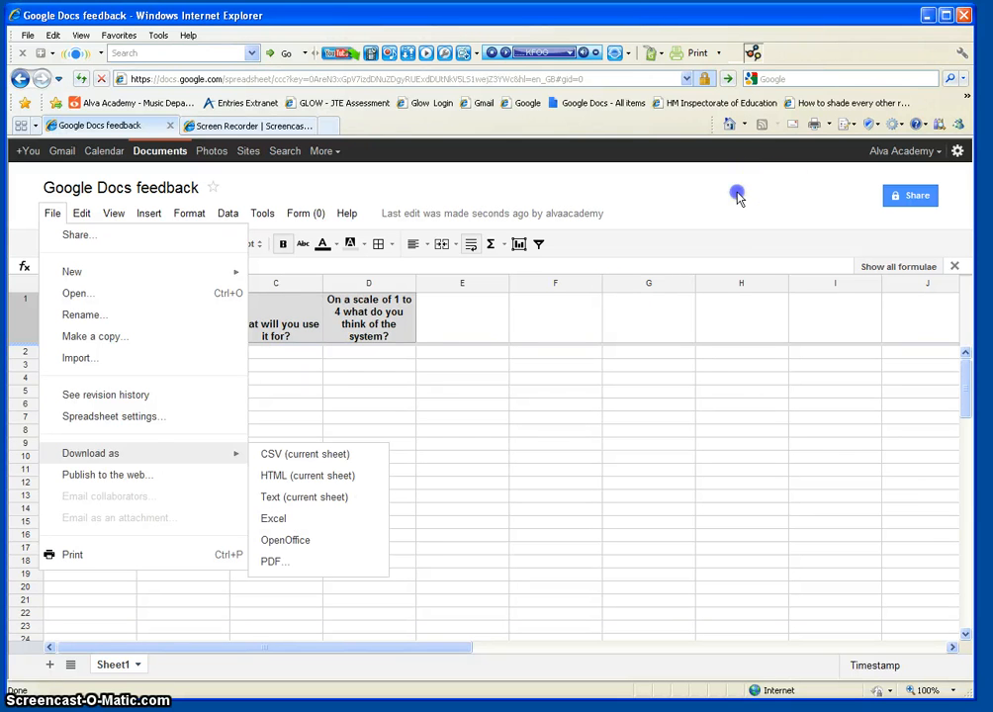
{"action": "left_click", "coordinate": [349, 406]}
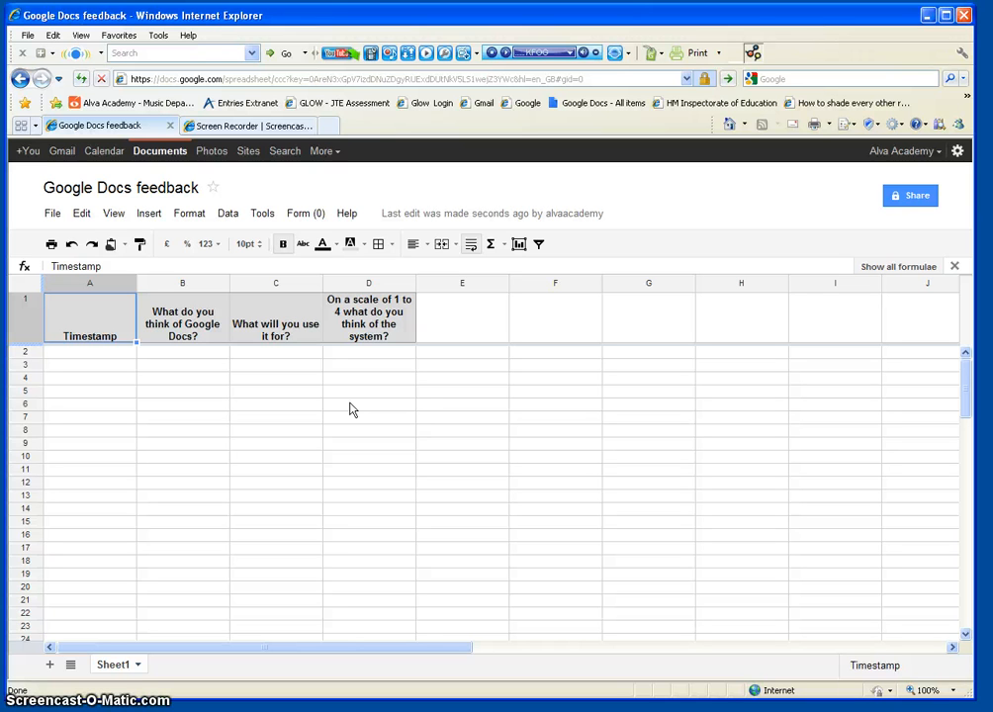
{"action": "left_click", "coordinate": [305, 213]}
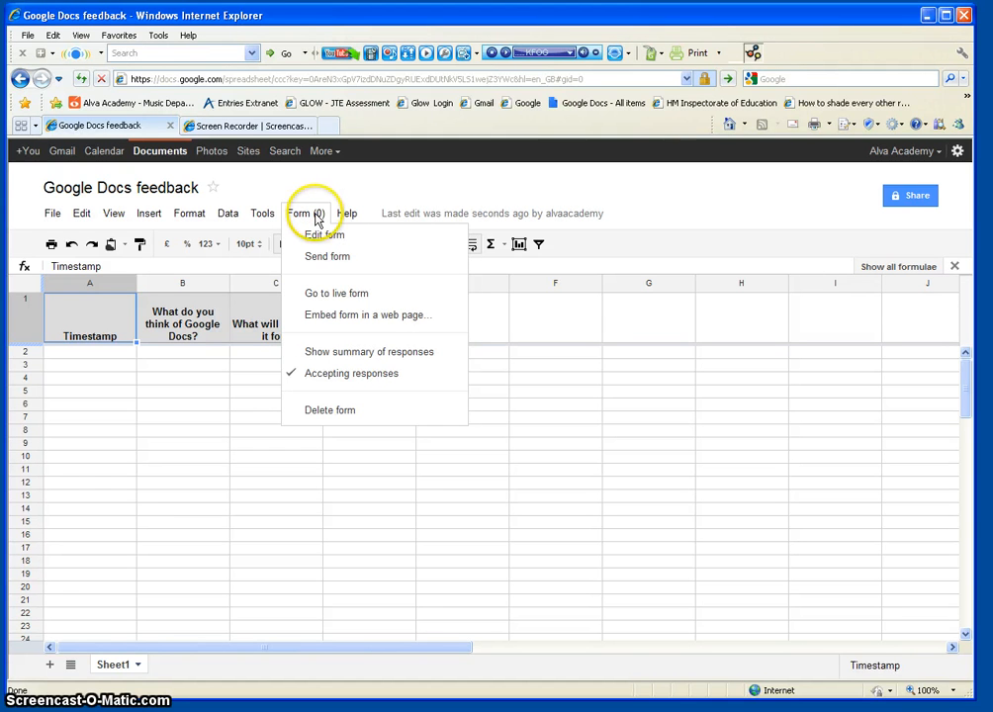
Step: Submit a live-form test response: It's great, 'Surveying pupils & parents', rating 4
{"action": "left_click", "coordinate": [332, 294]}
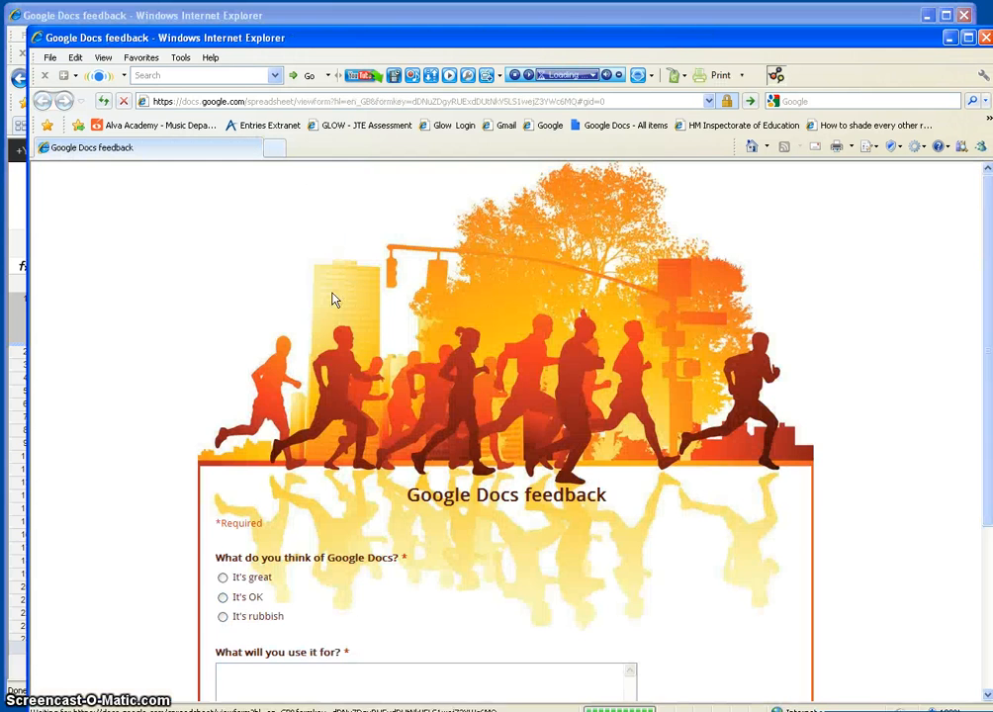
{"action": "scroll", "coordinate": [334, 307], "scroll_direction": "down", "scroll_amount": 1}
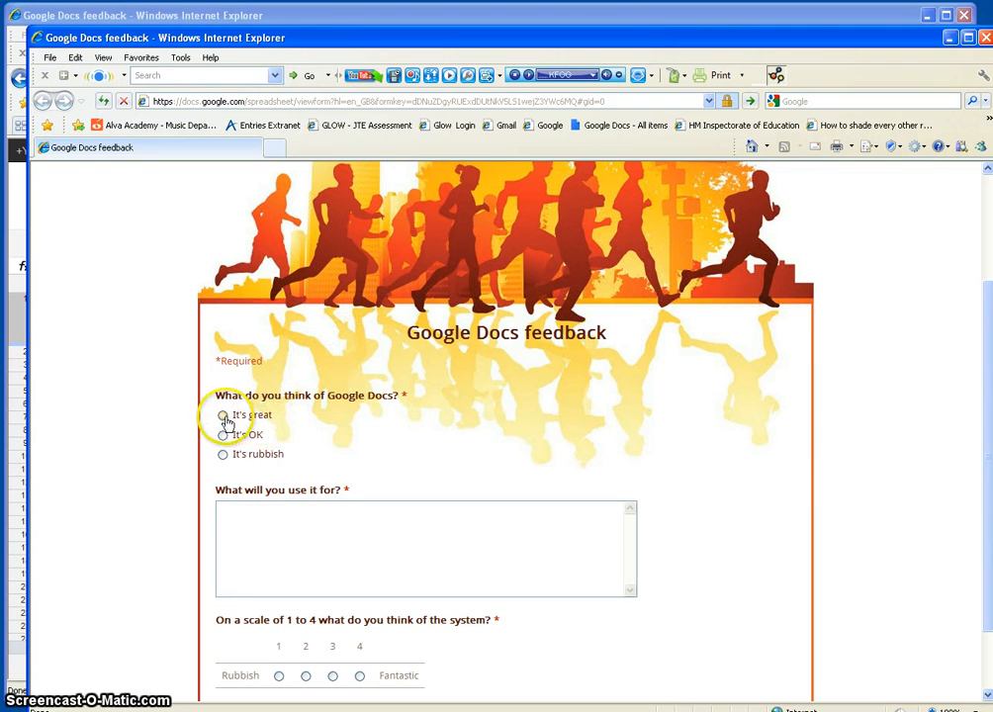
{"action": "left_click", "coordinate": [224, 415]}
{"action": "left_click", "coordinate": [257, 510]}
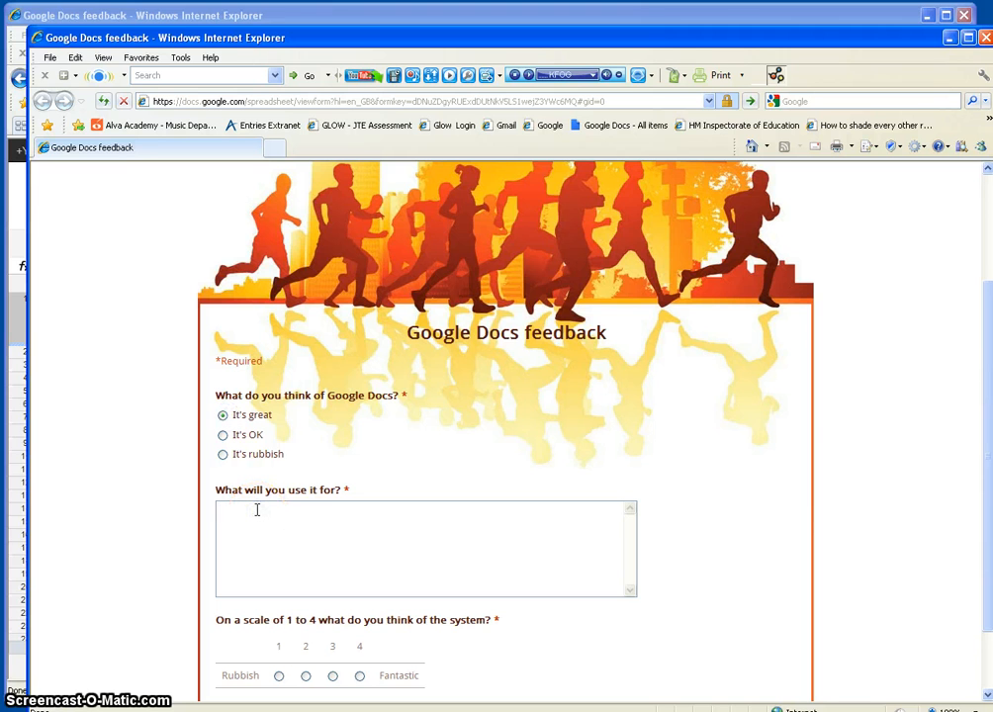
{"action": "type", "text": "Surveying pupils & parents"}
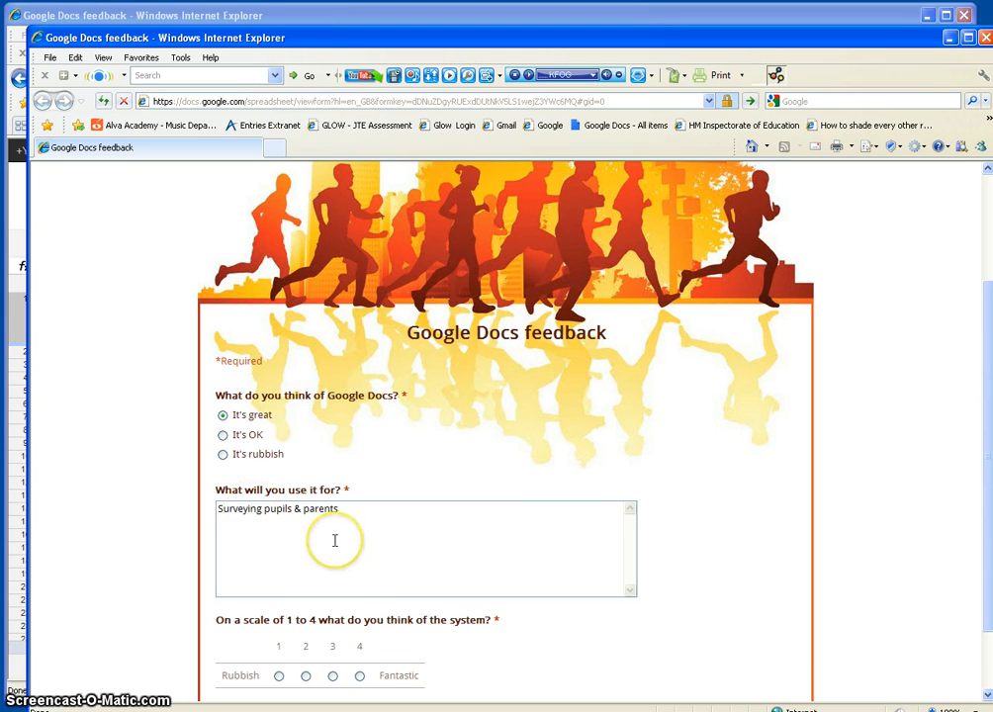
{"action": "scroll", "coordinate": [334, 538], "scroll_direction": "down", "scroll_amount": 2}
{"action": "left_click", "coordinate": [360, 595]}
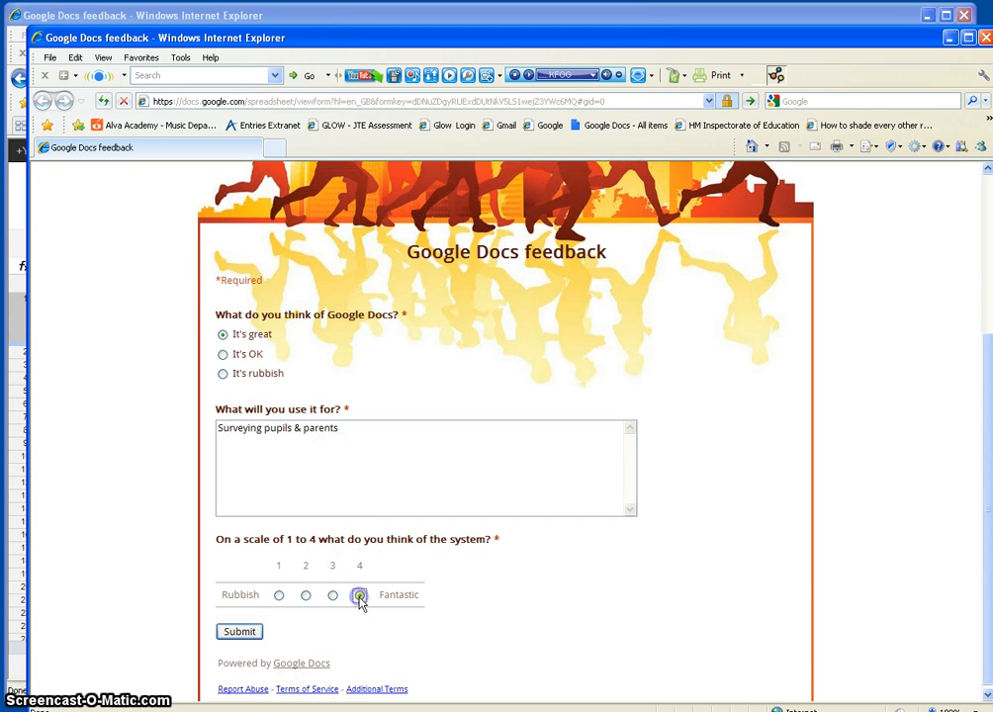
{"action": "left_click", "coordinate": [246, 634]}
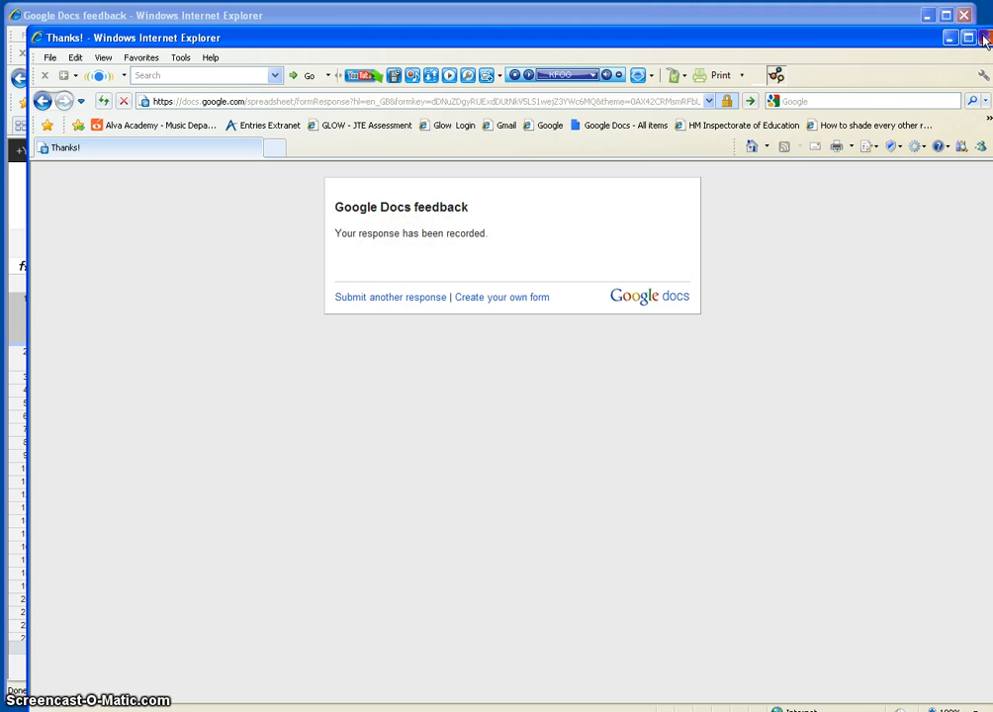
{"action": "left_click", "coordinate": [984, 38]}
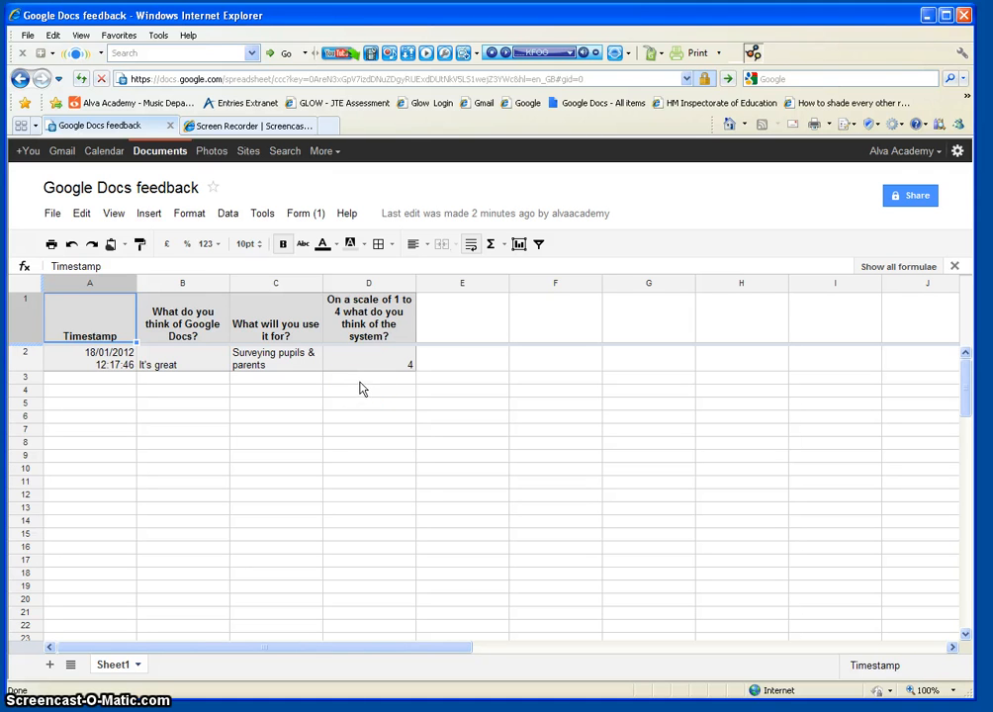
Step: Download the response spreadsheet as an Excel file
{"action": "left_click", "coordinate": [52, 214]}
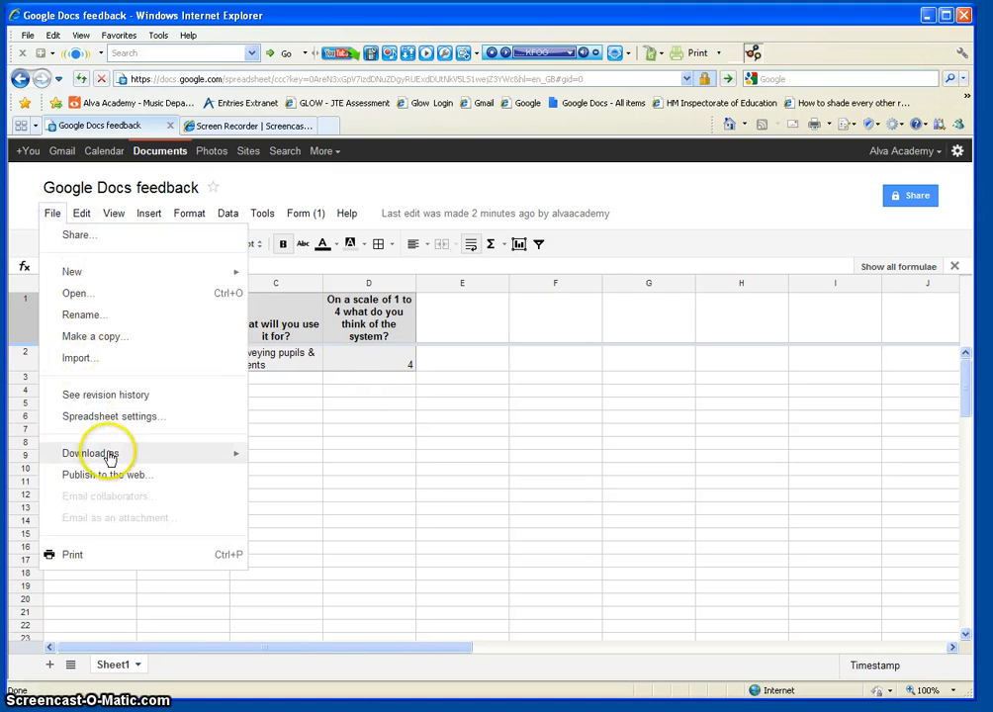
{"action": "mouse_move", "coordinate": [109, 457]}
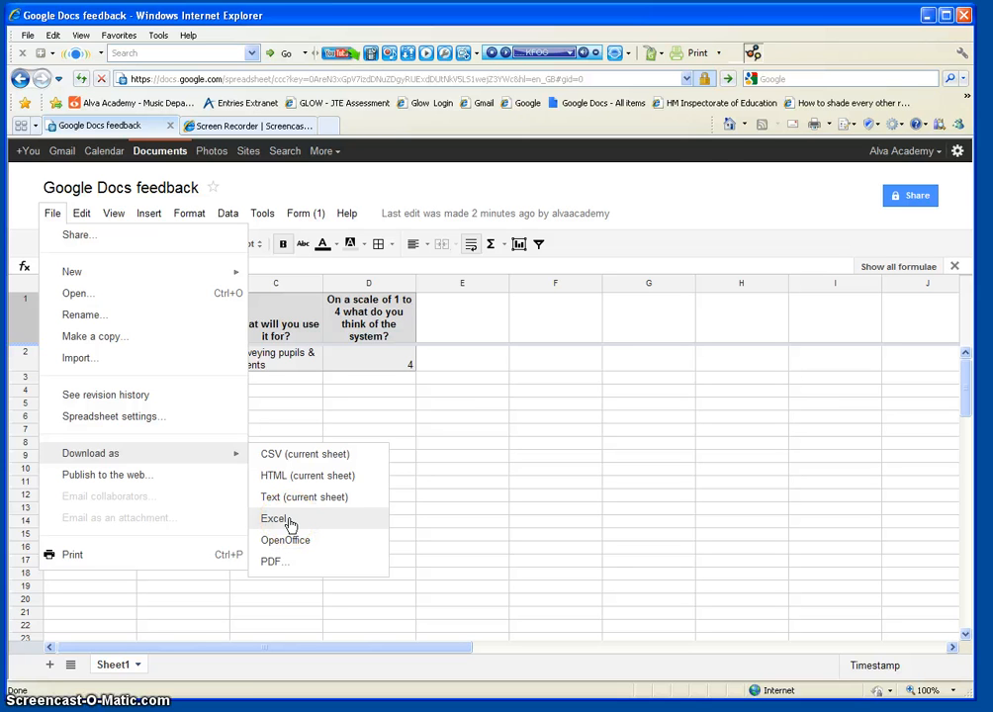
{"action": "left_click", "coordinate": [709, 202]}
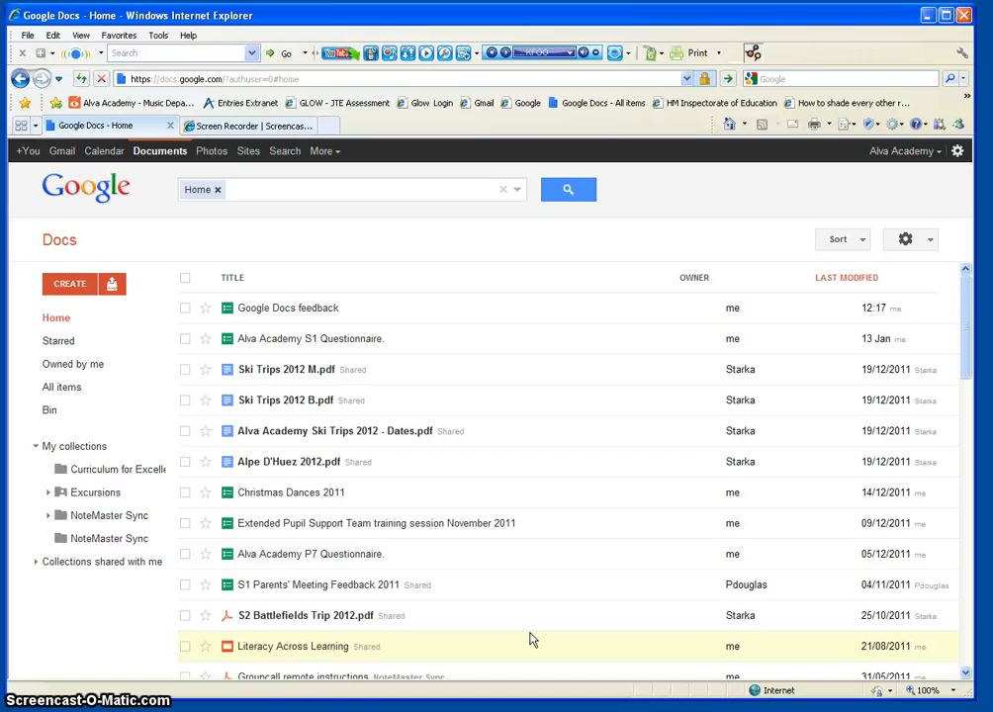
Step: Show the CREATE dropdown's options for a new form, document or spreadsheet
{"action": "left_click", "coordinate": [529, 640]}
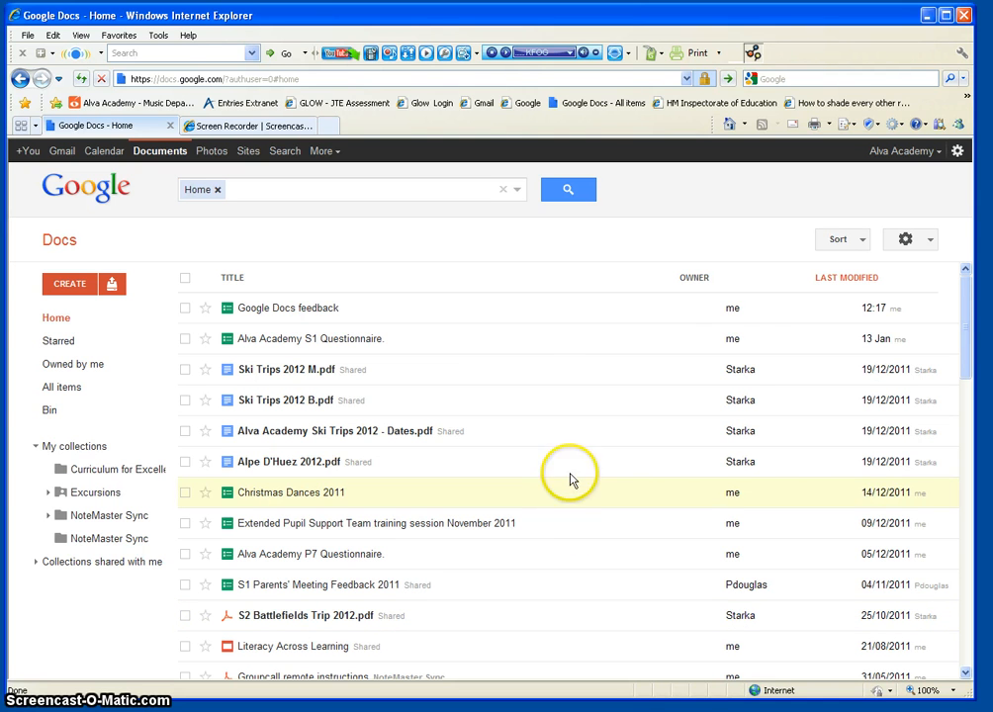
{"action": "left_click", "coordinate": [329, 153]}
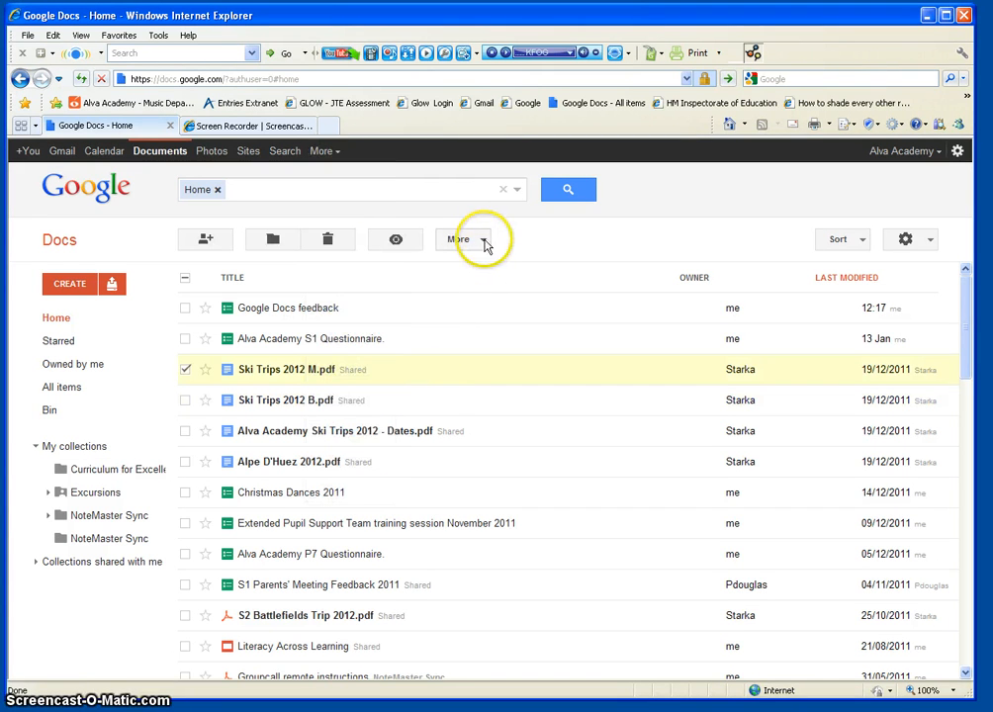
{"action": "left_click", "coordinate": [70, 285]}
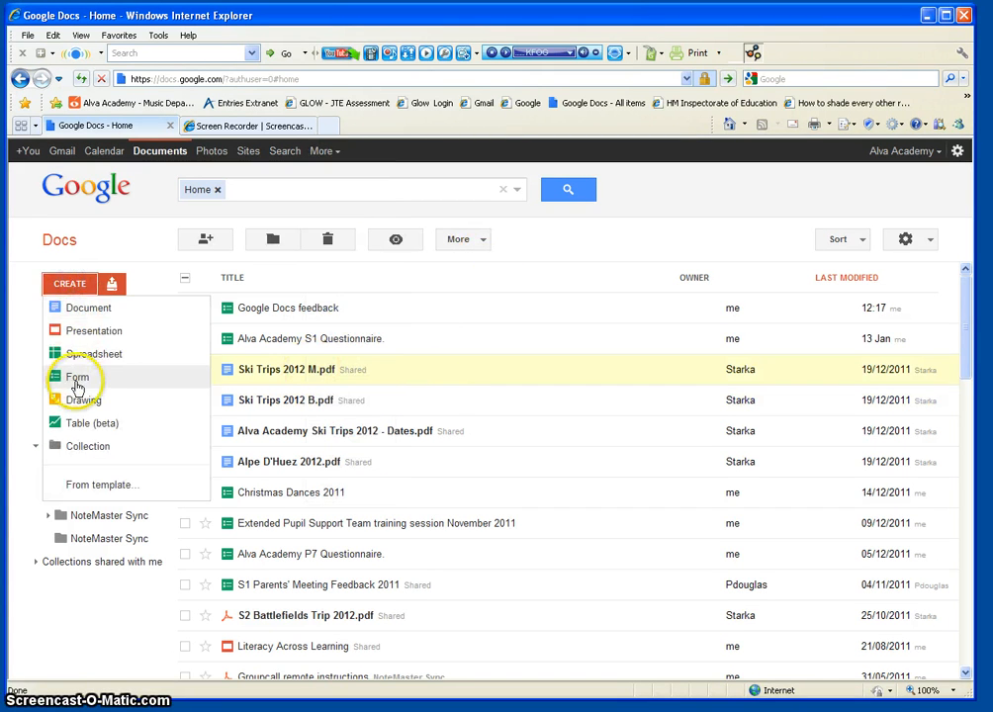